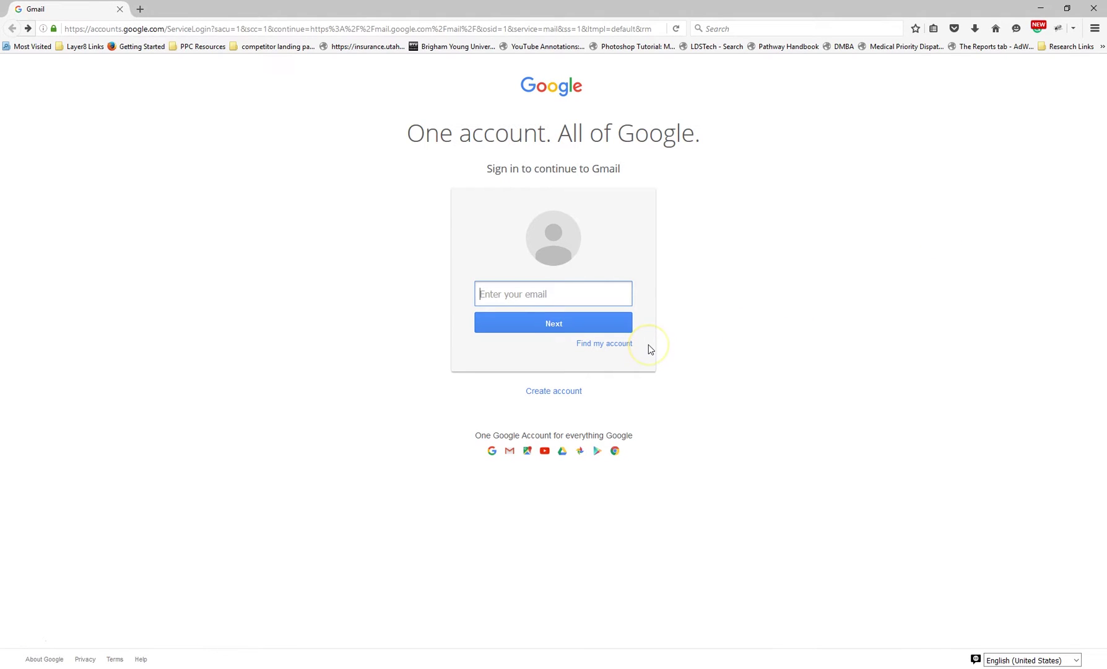
Start a new Google account, clear the prefilled username, and enter the first and last name
left_click(553, 392)
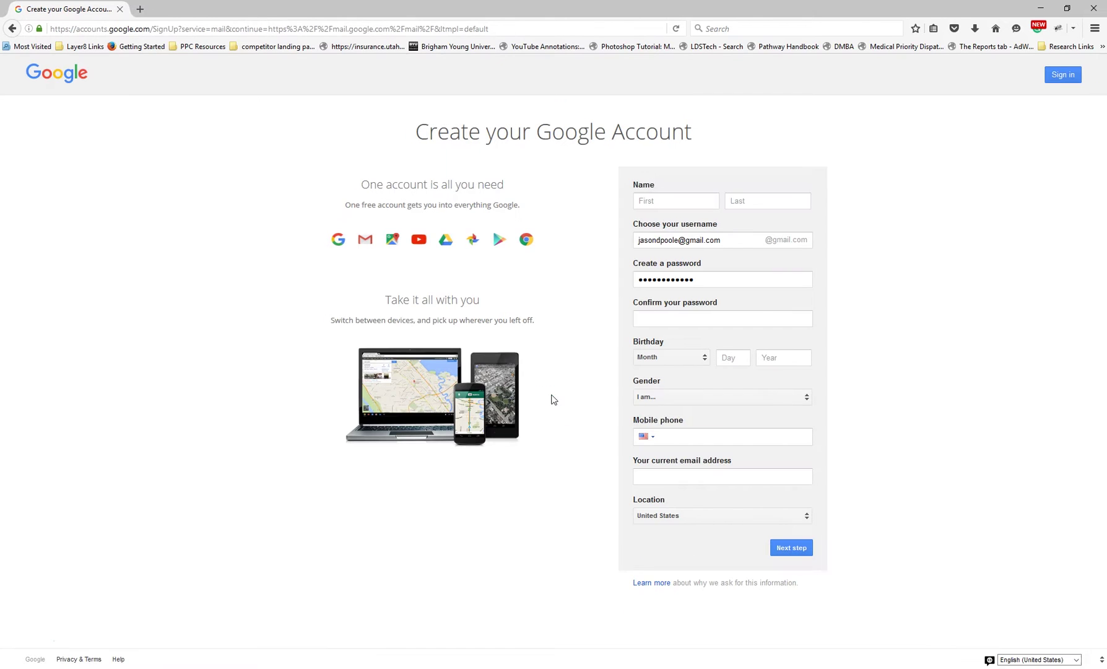
left_click_drag(731, 239, 533, 227)
key("BackSpace")
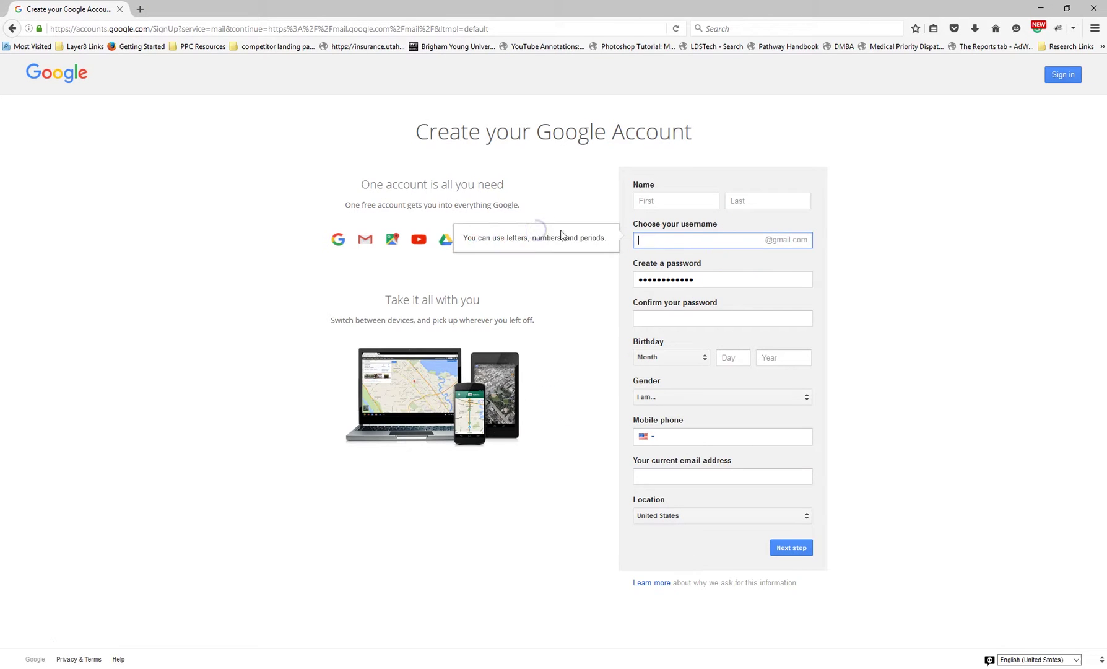
left_click(692, 200)
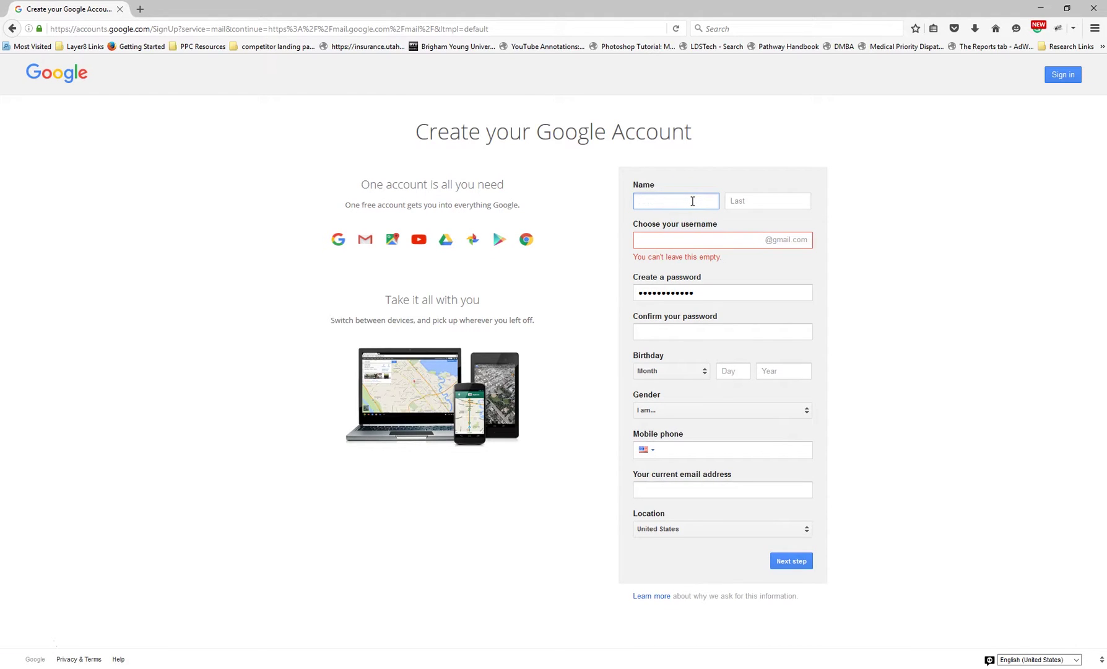
key("Tab")
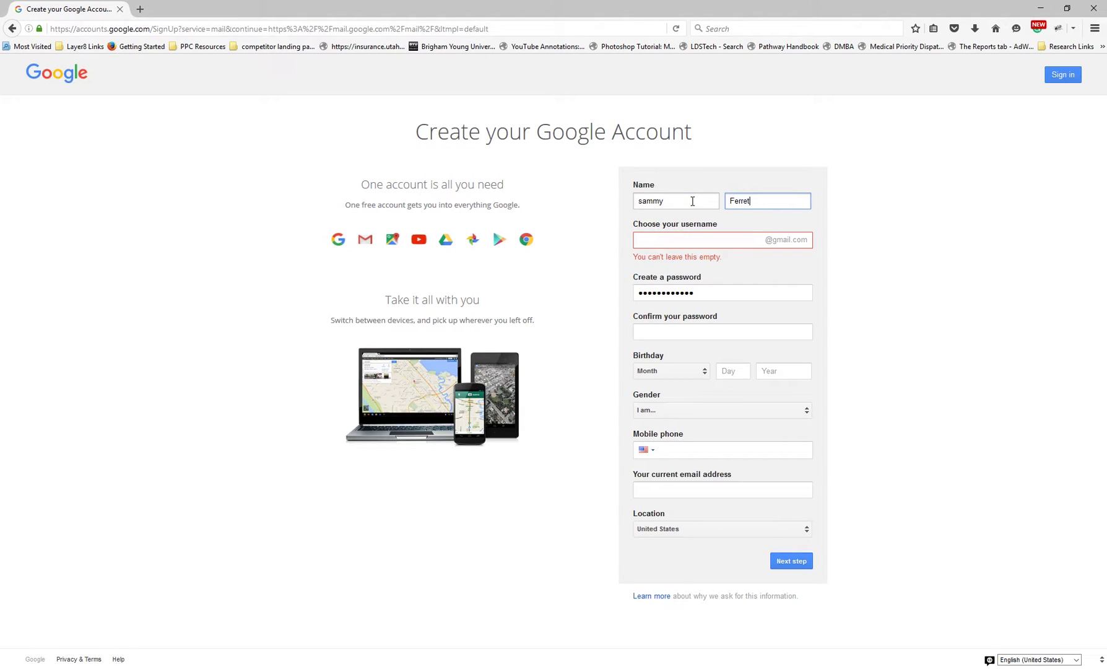
Choose a Gmail username, adjusting it until an available one is accepted
key("Tab")
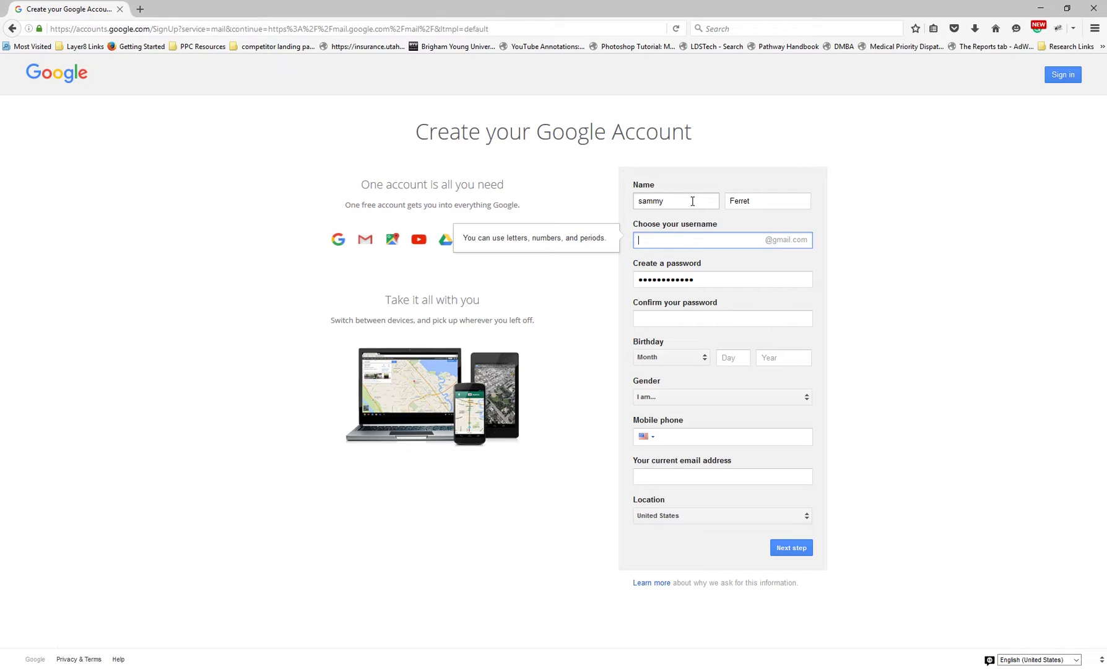
double_click(716, 280)
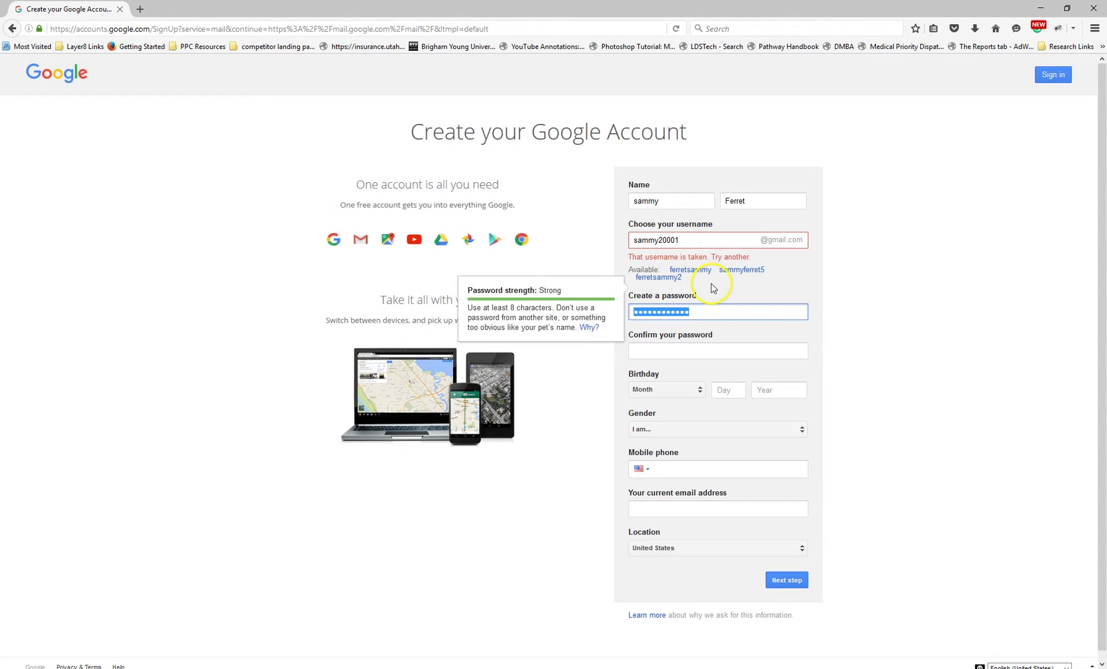
left_click(681, 241)
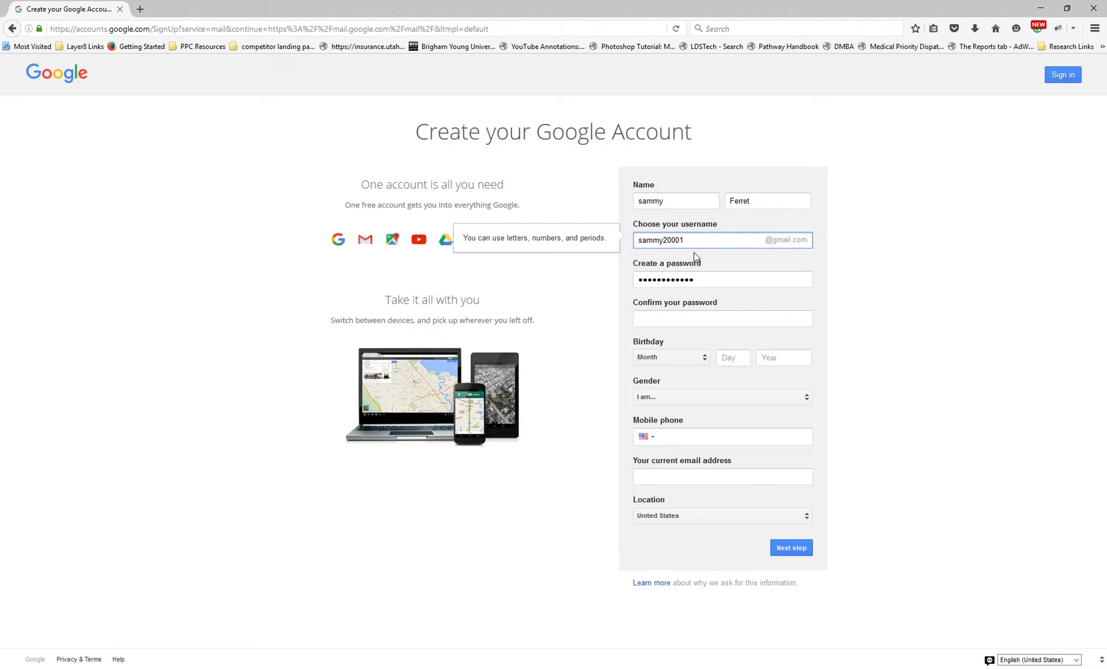
type("11")
double_click(703, 276)
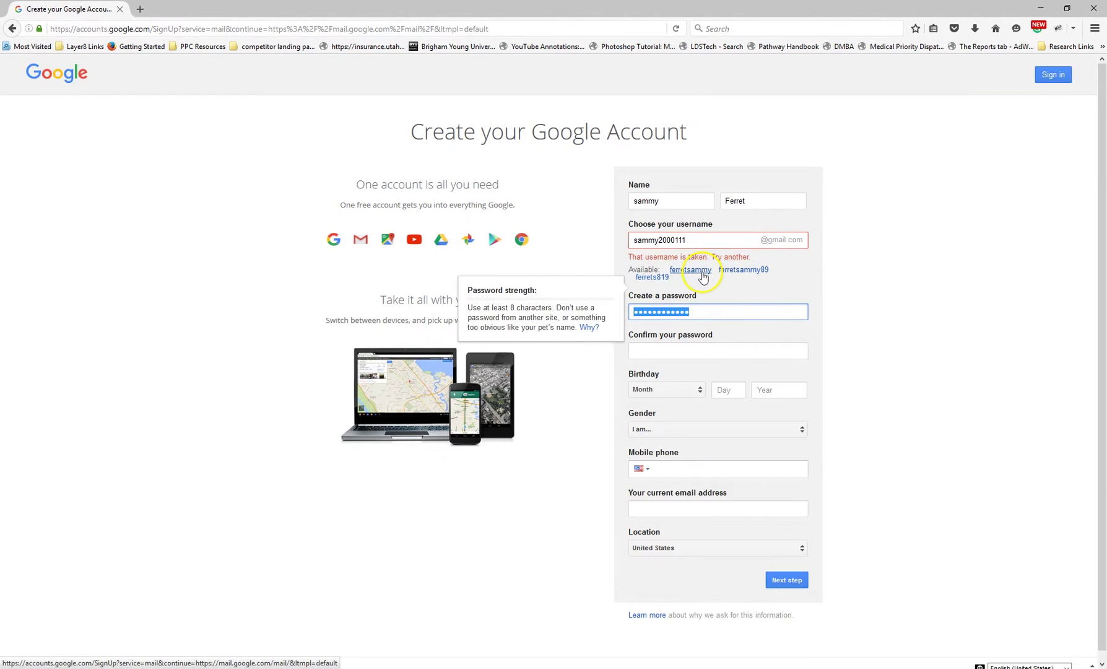
left_click(693, 241)
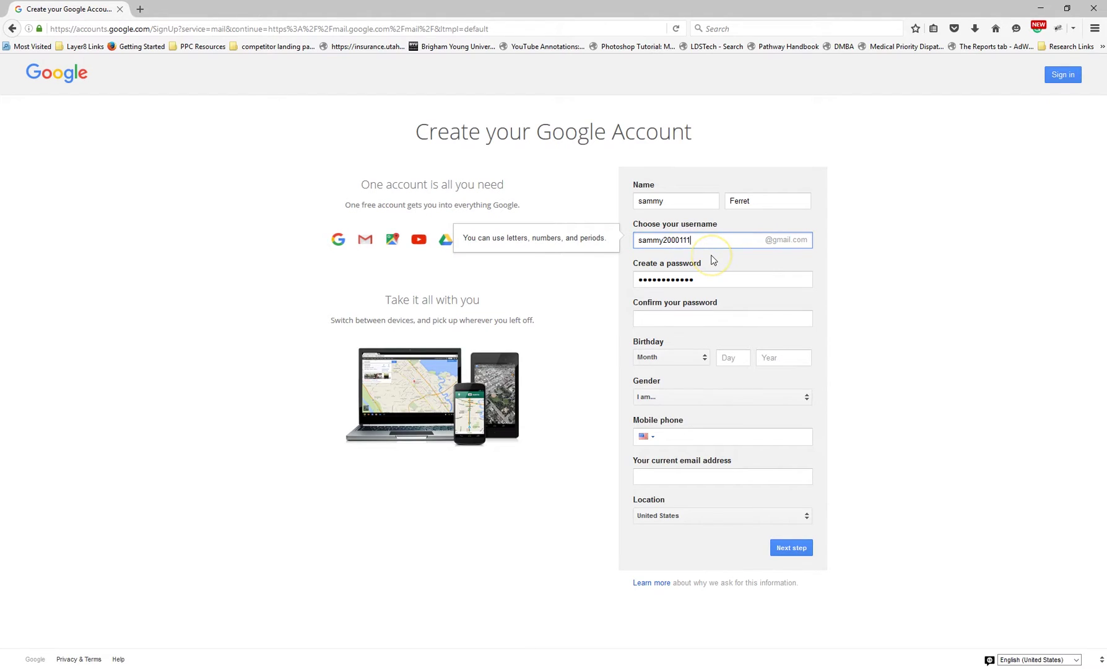
left_click(693, 240)
type("333")
left_click(749, 281)
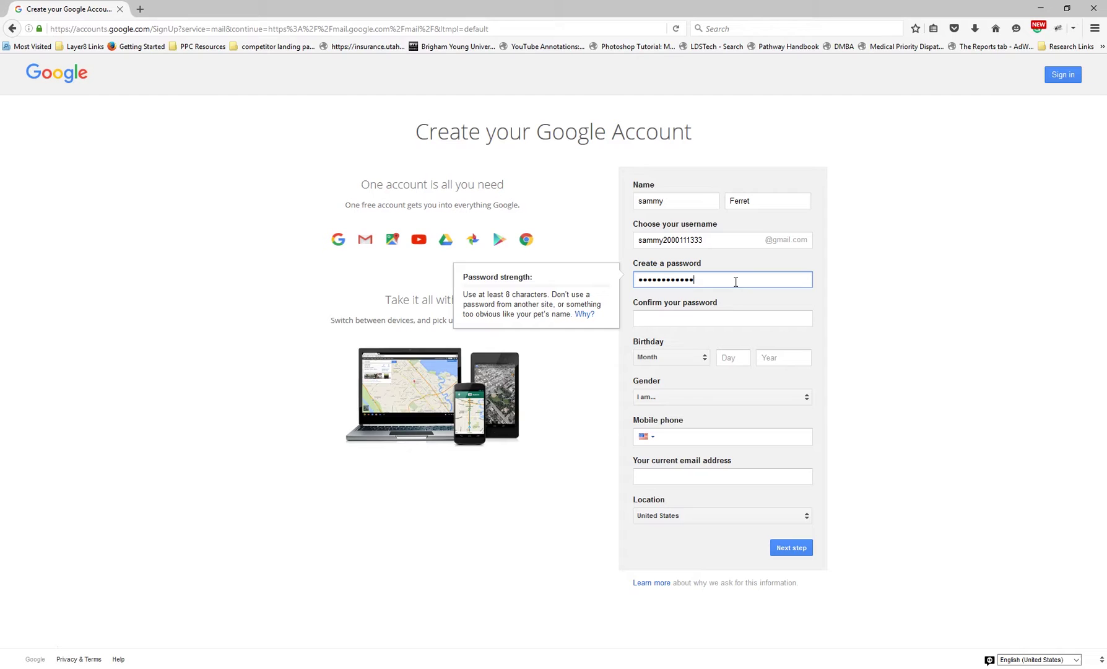
Enter the 8-character password and confirm it
left_click(700, 317)
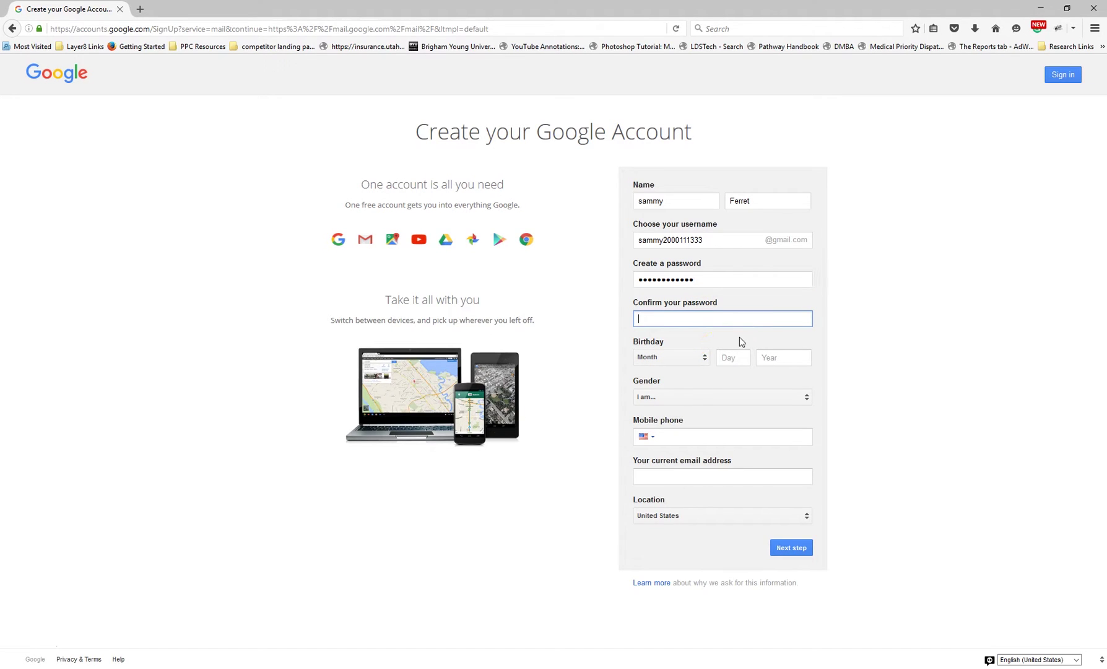
type("••••••••")
double_click(700, 279)
type("••••••••")
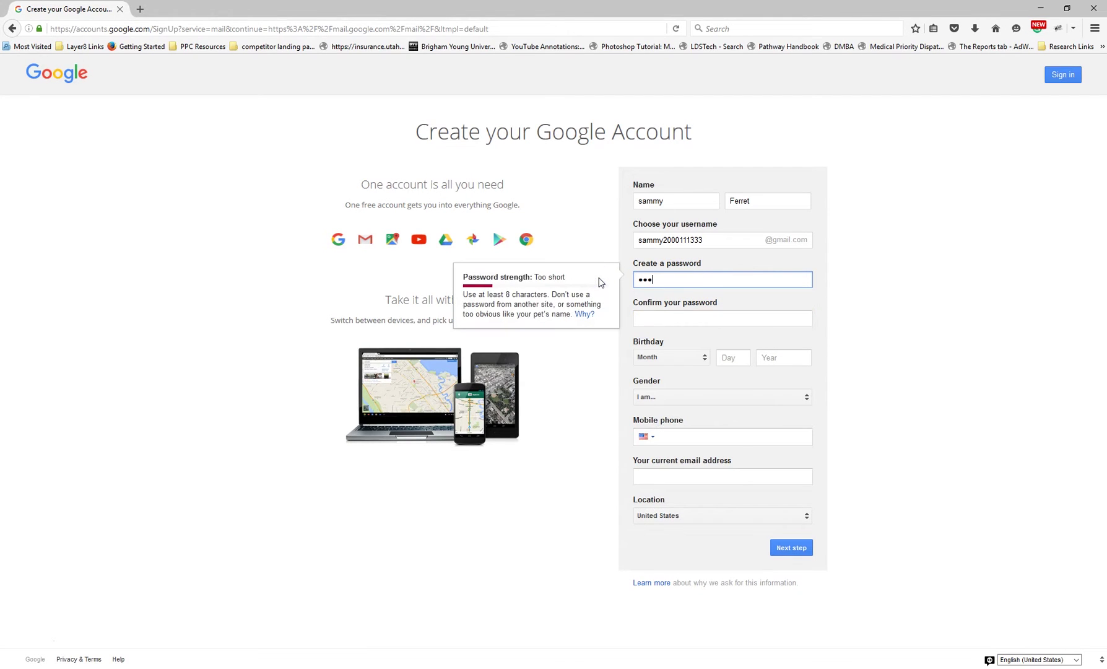
key("Tab")
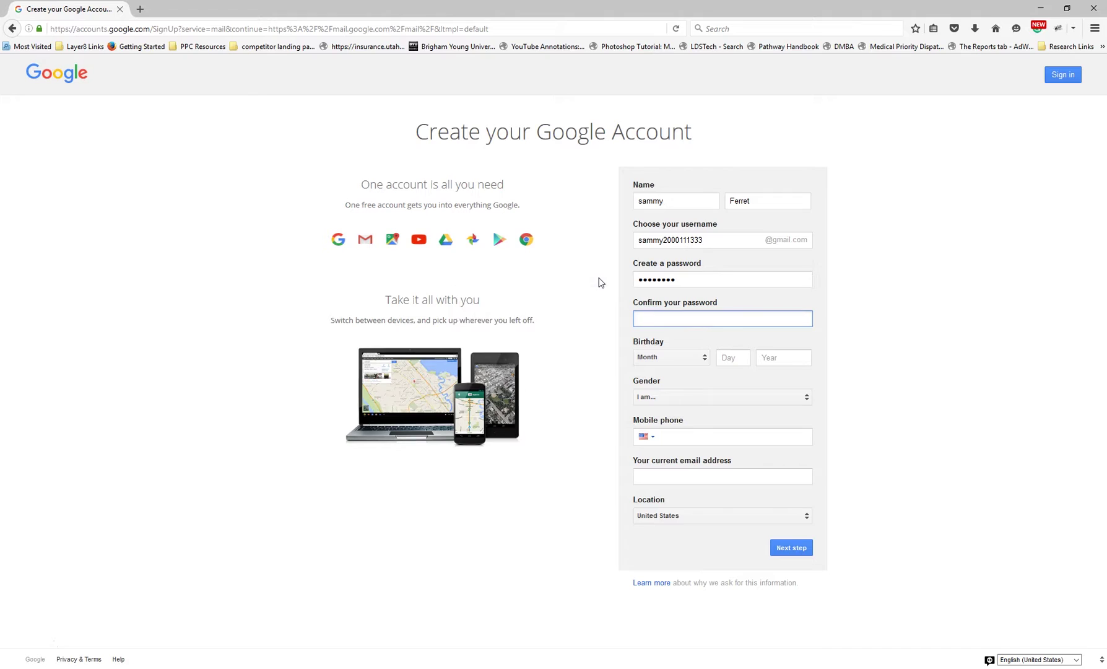
type("••••••••")
key("Tab")
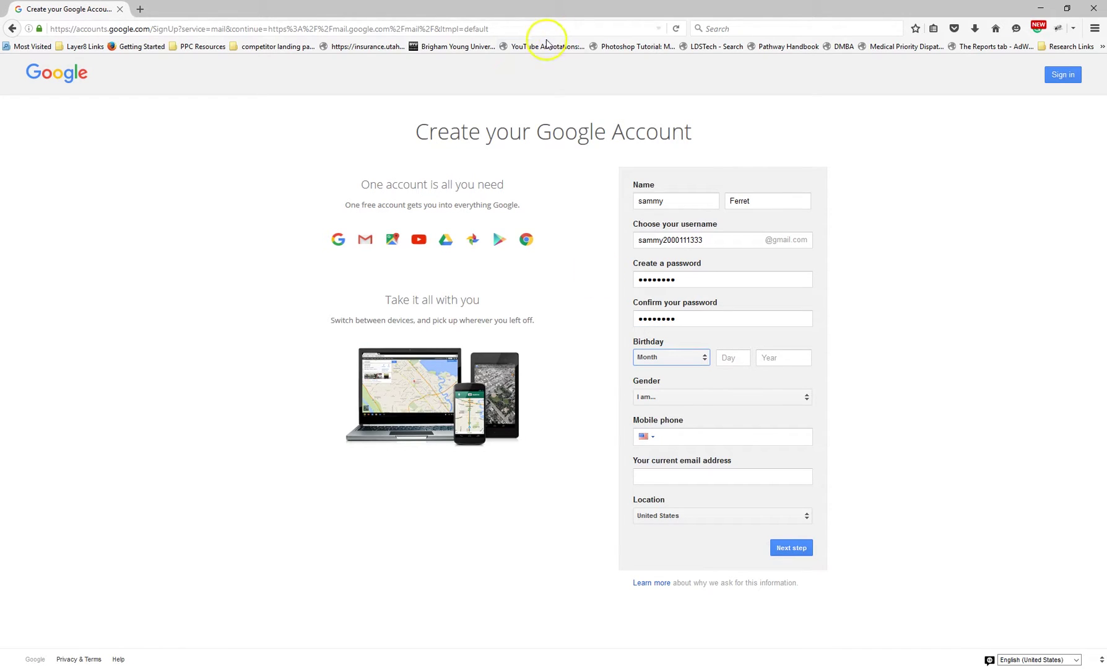
Set the birthday to January 1, 1970 and the gender to Male
left_click(678, 363)
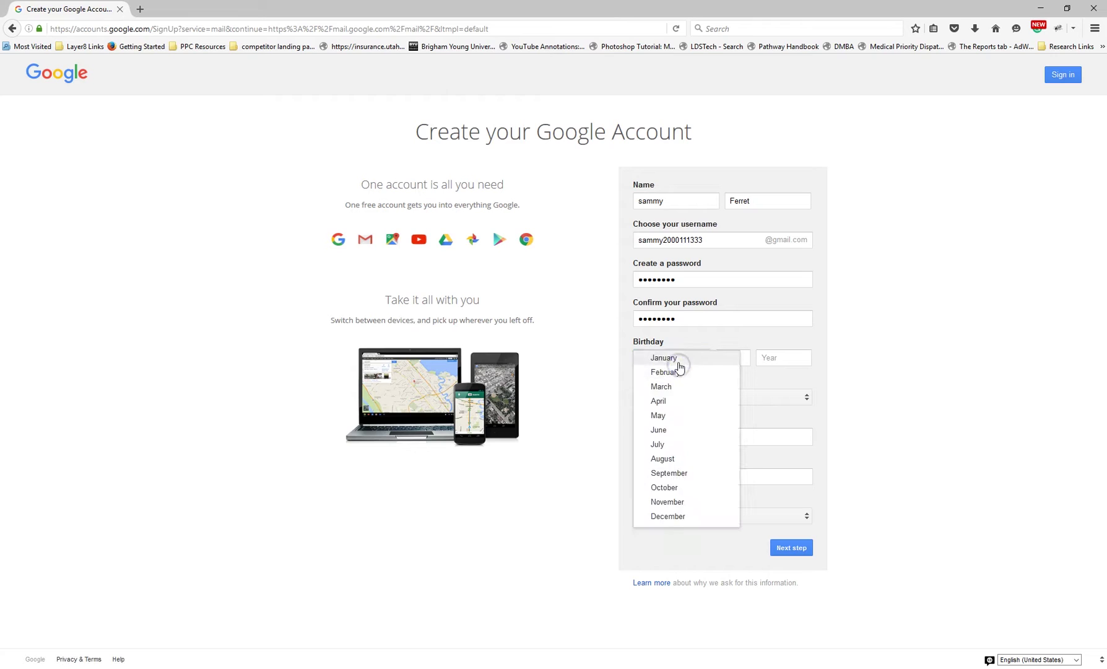
left_click(677, 359)
left_click(735, 361)
type("1")
left_click(779, 361)
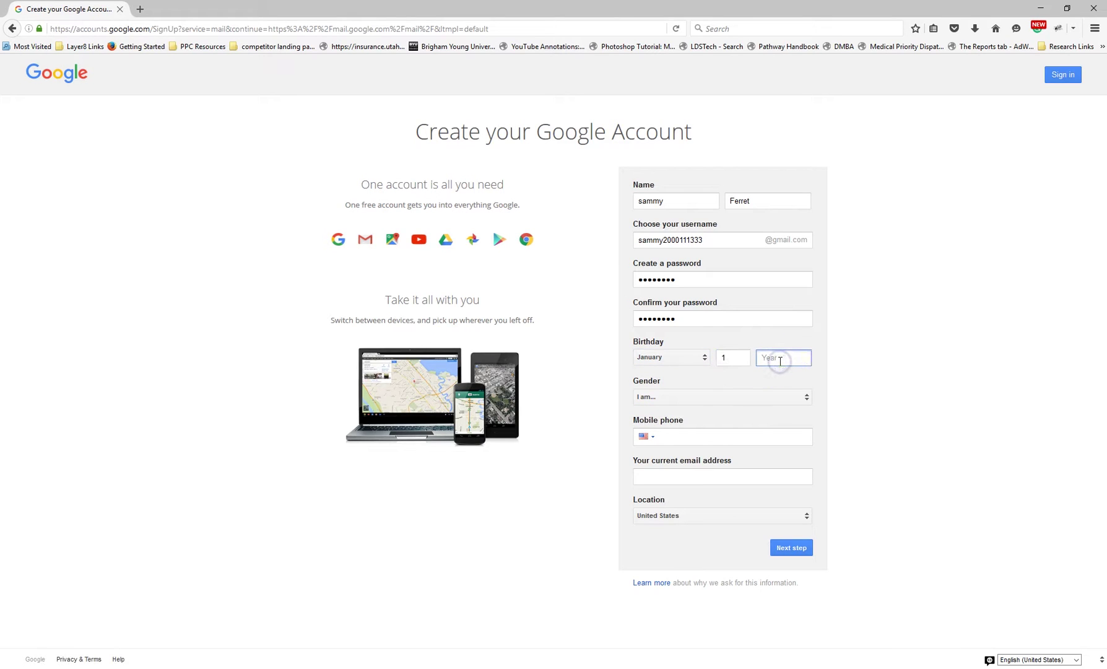
type("1970")
left_click(746, 397)
left_click(674, 411)
Enter the mobile phone number
left_click(668, 434)
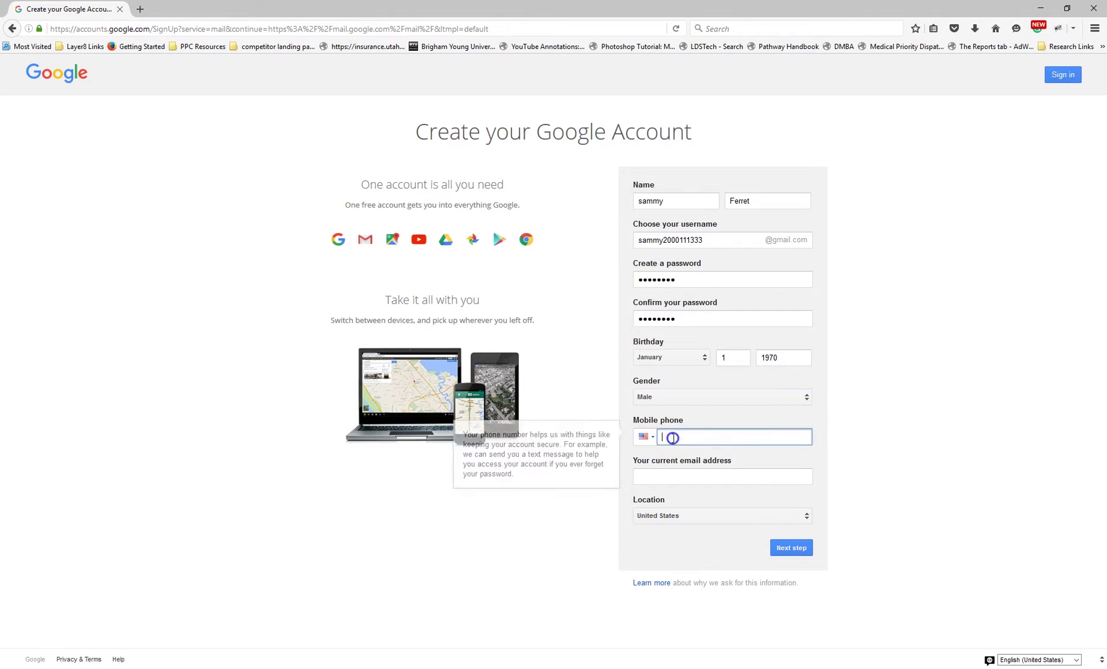
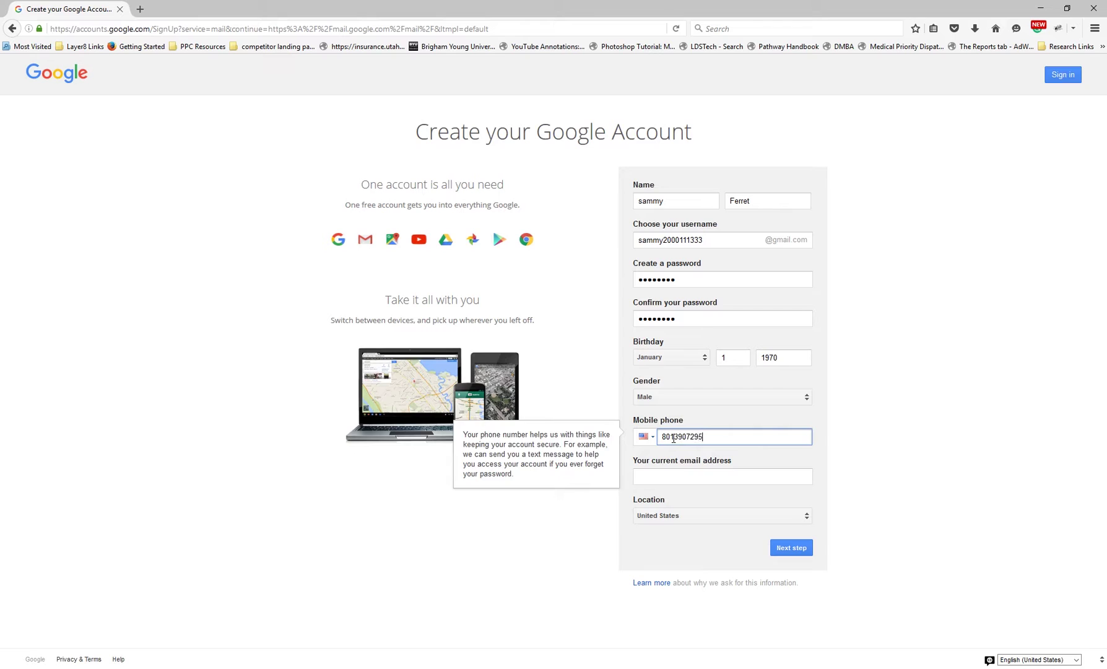
key("Tab")
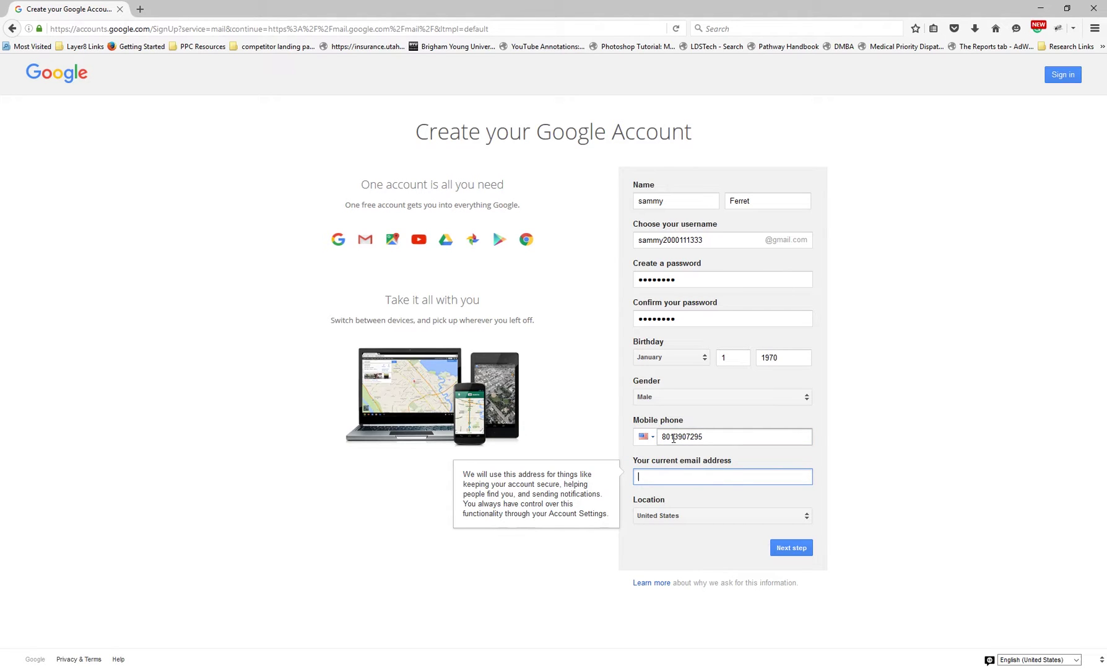
Enter the current email address, correcting it to the final recovery address
type("jd")
key("BackSpace")
type("dp70-")
key("BackSpace")
key("BackSpace")
key("BackSpace")
key("BackSpace")
key("BackSpace")
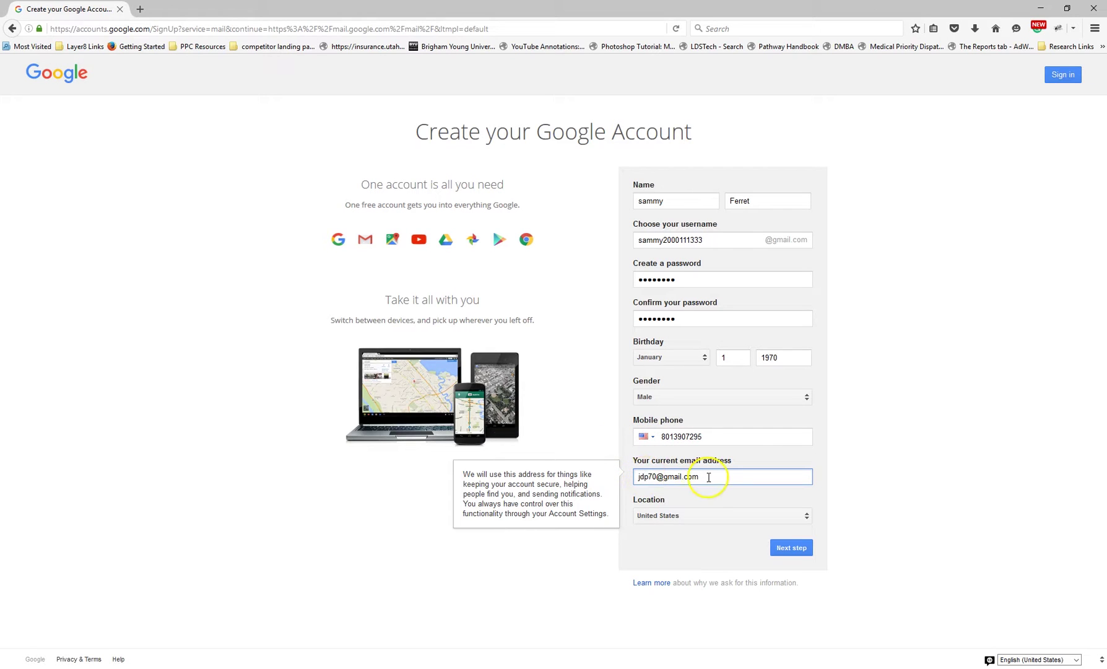
left_click_drag(713, 477, 544, 476)
type("sam")
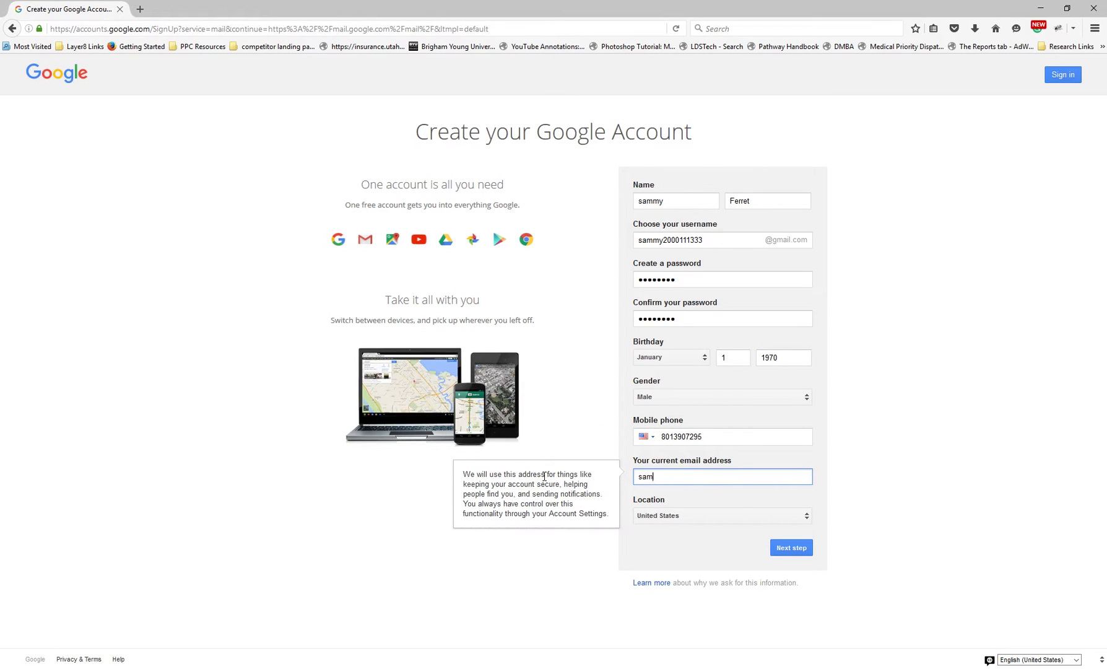
key("Tab")
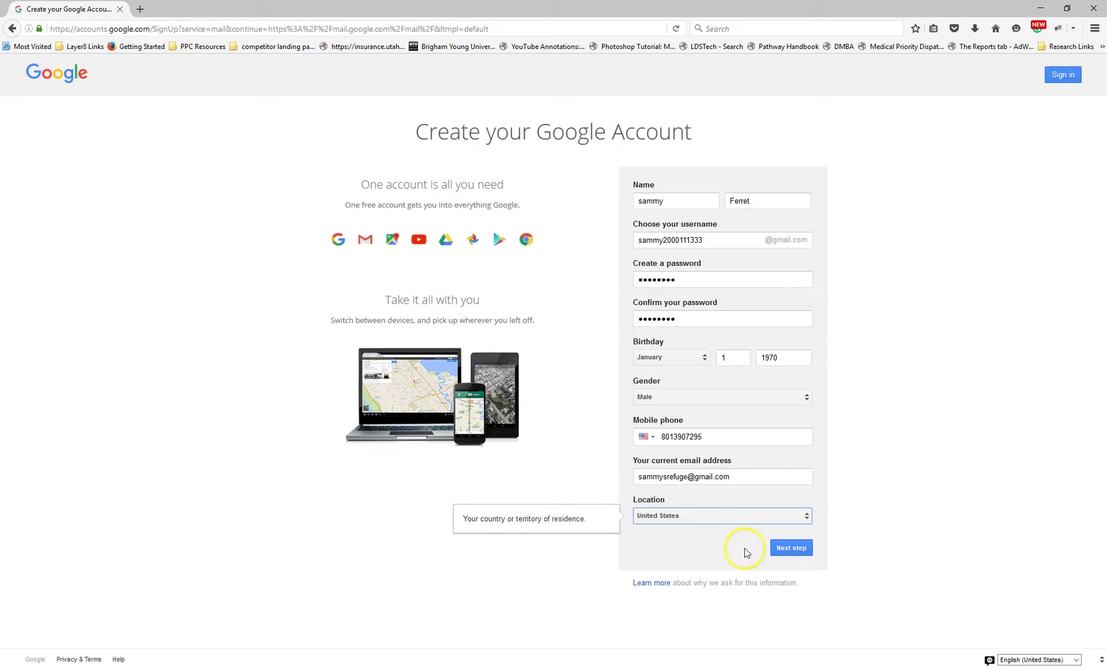
Submit the sign-up, accept the privacy terms, and enter the new Gmail inbox past the welcome message
left_click(789, 549)
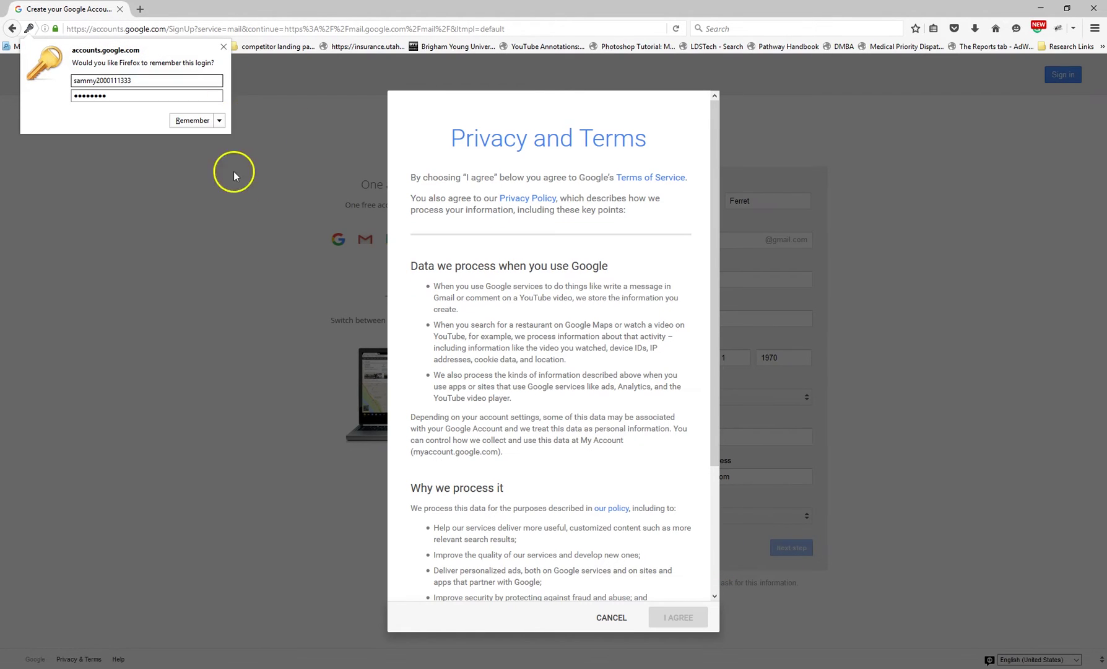
left_click(246, 178)
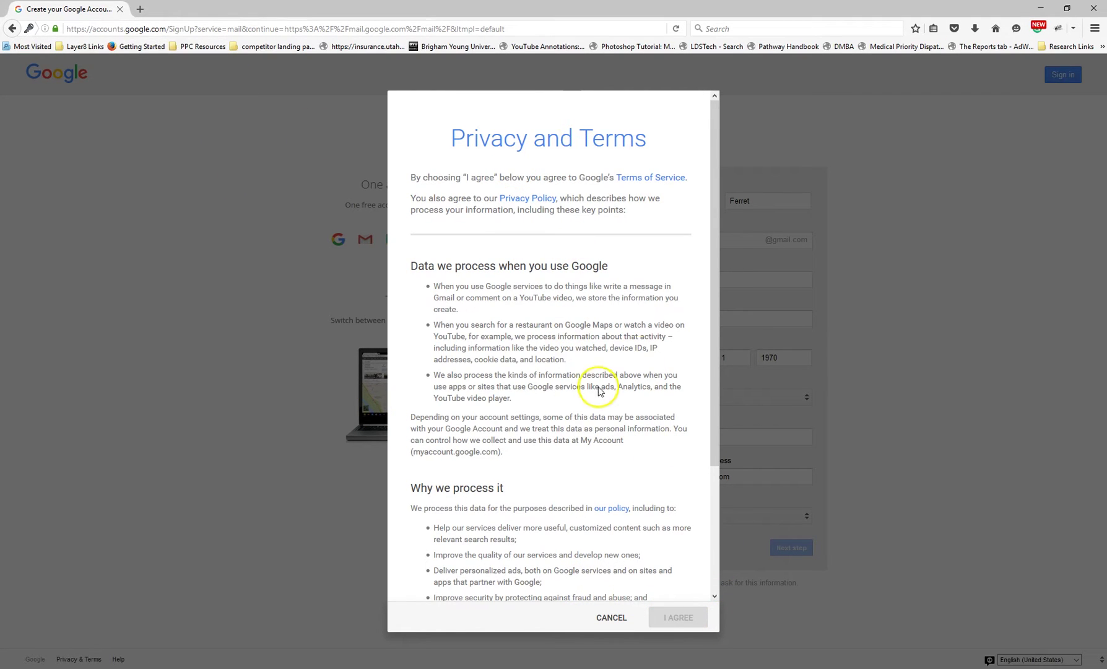
left_click_drag(720, 266, 712, 566)
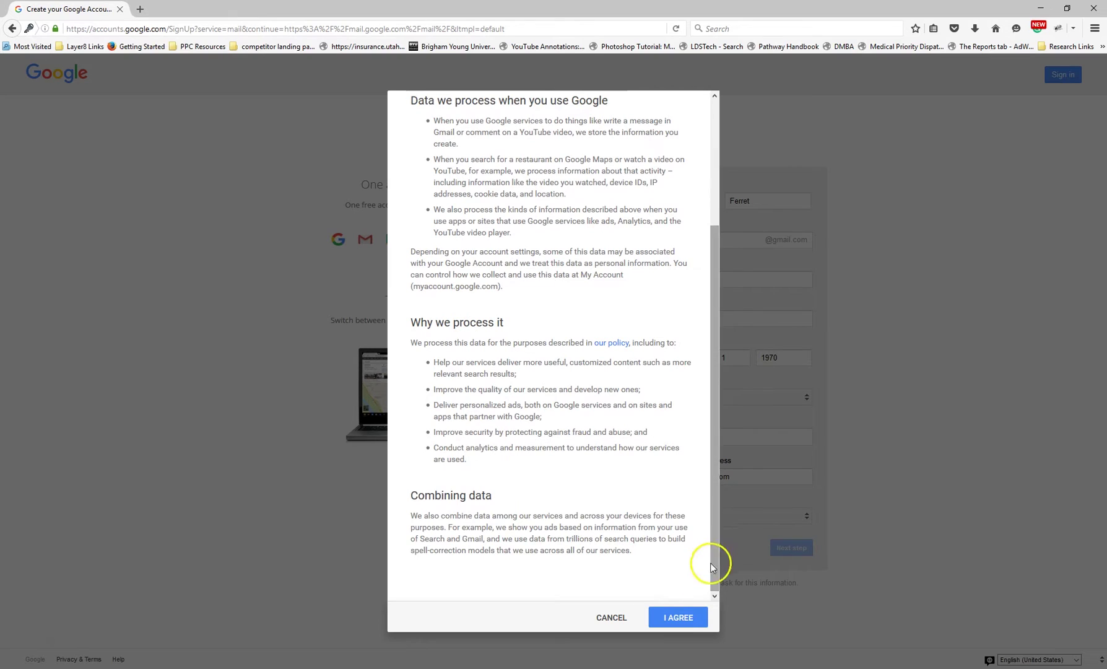
left_click(681, 617)
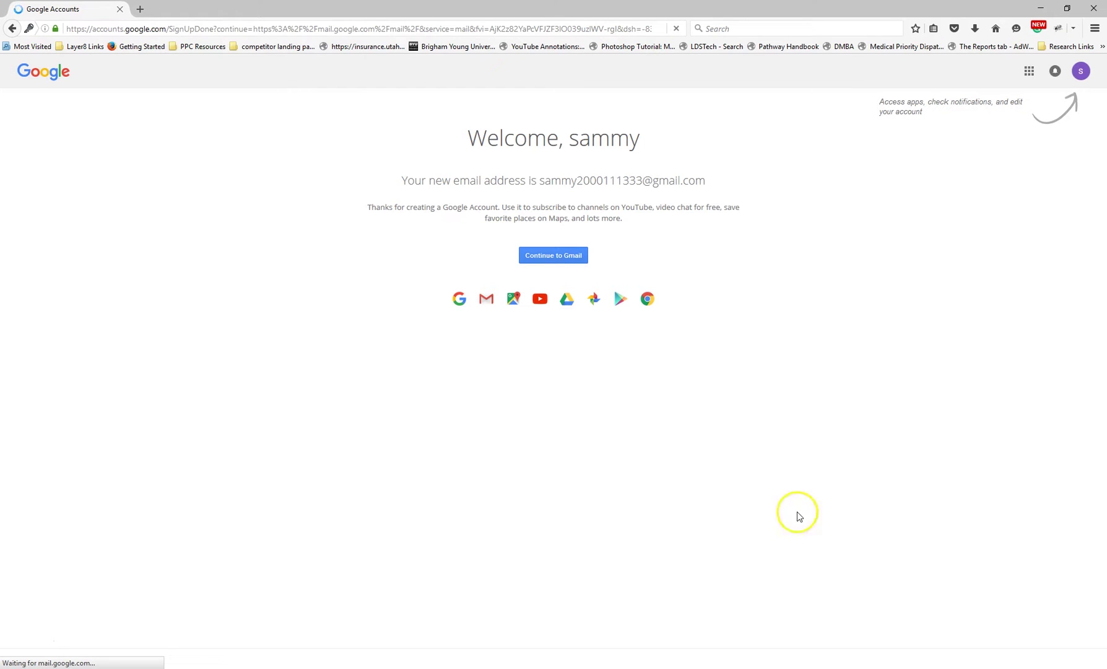
left_click(558, 256)
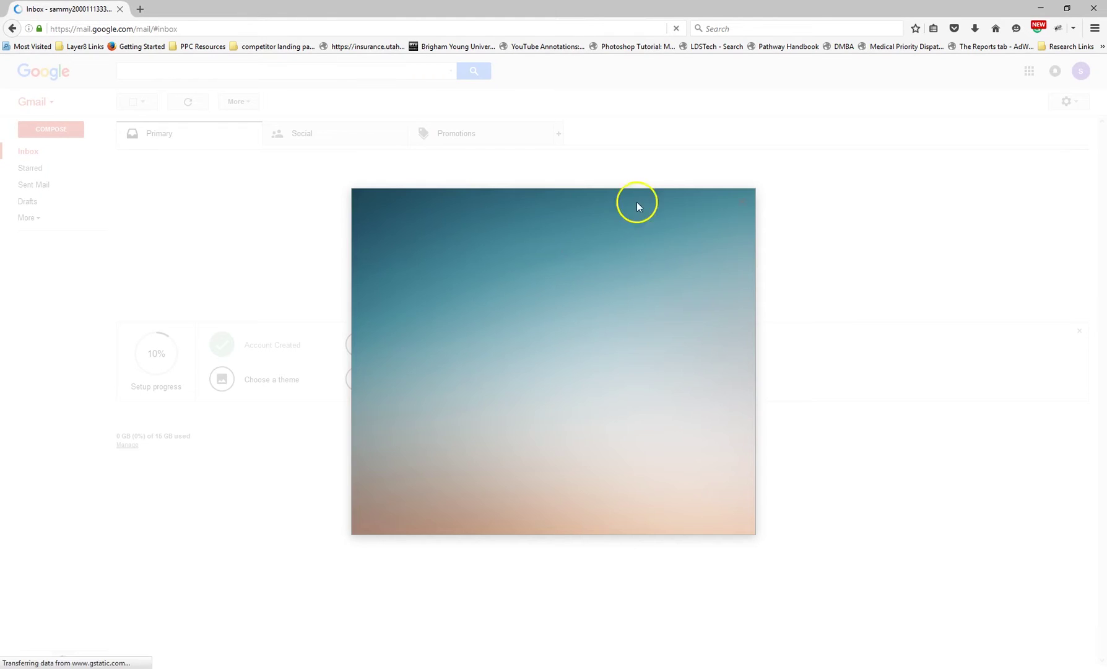
left_click(746, 198)
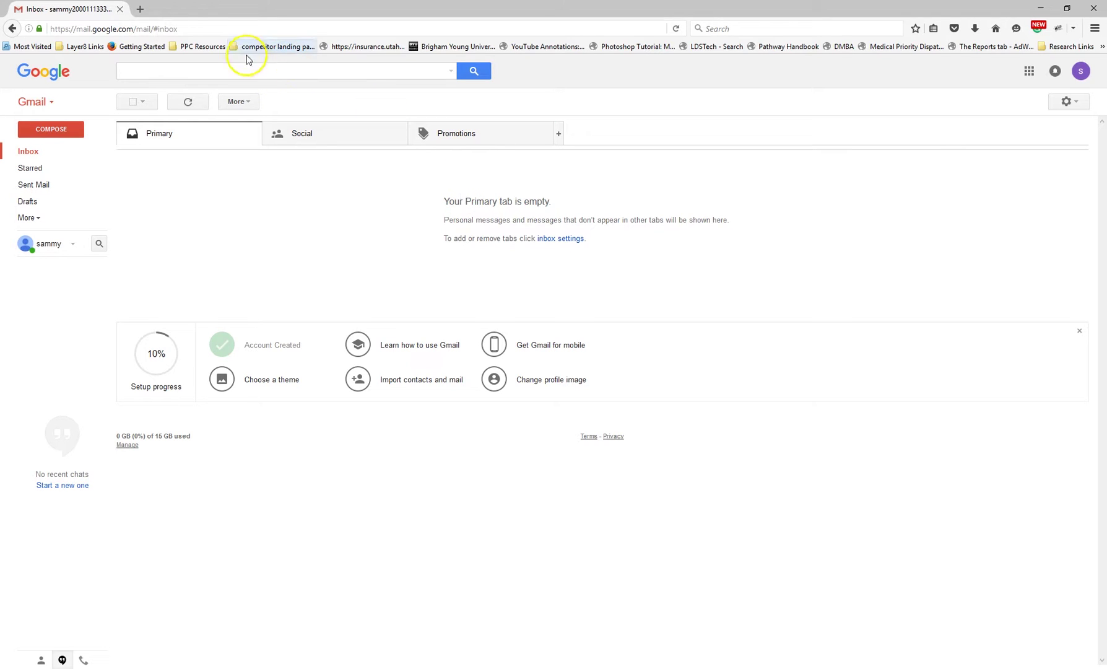
Search 'google adwords' in a new tab and start sign-up on the official AdWords site
left_click(142, 10)
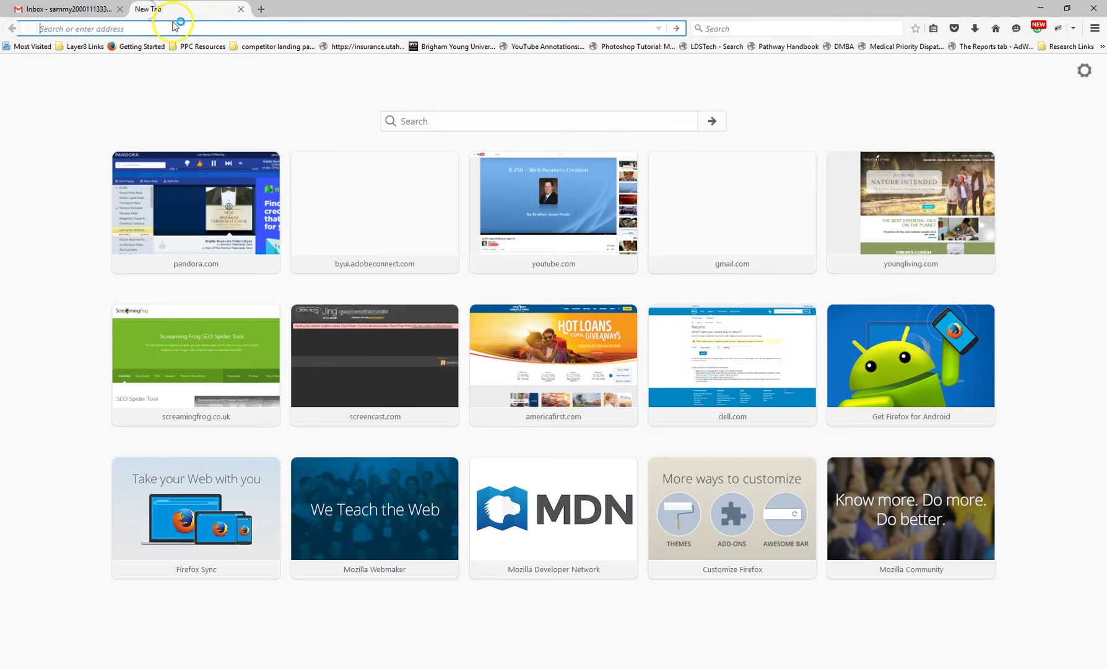
type("google adword")
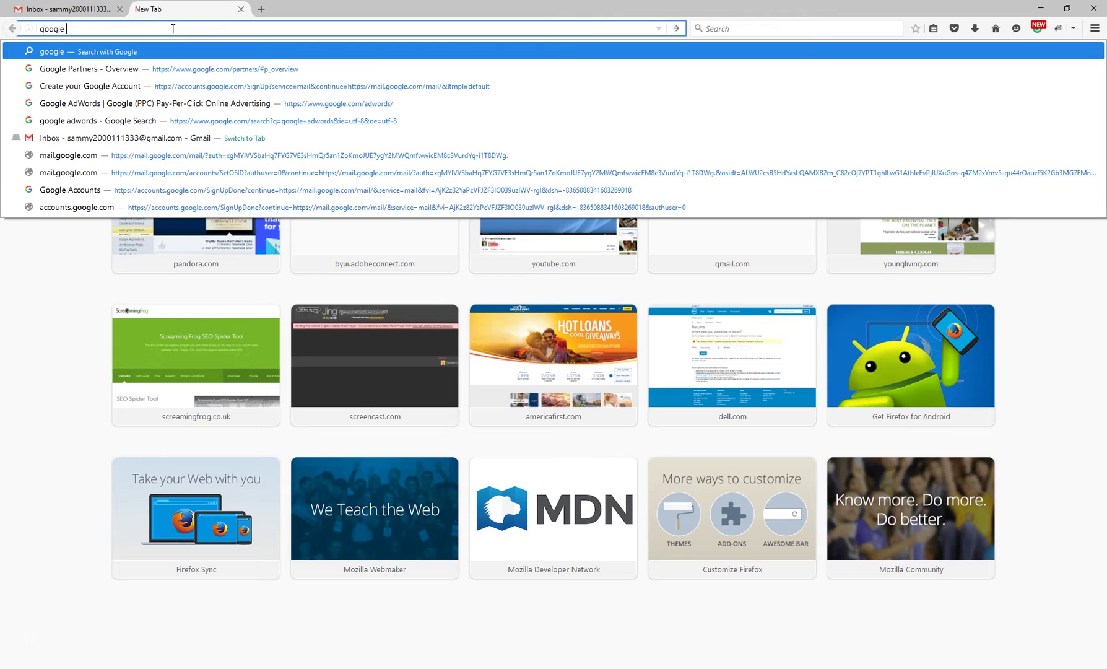
type("s")
key("Return")
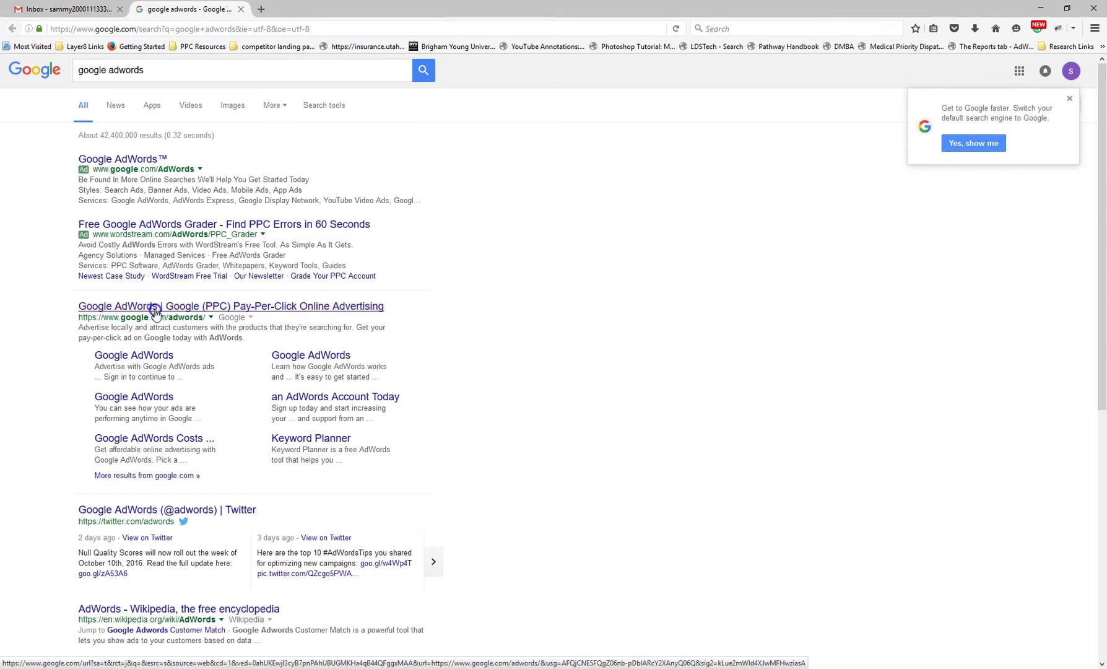
left_click(156, 313)
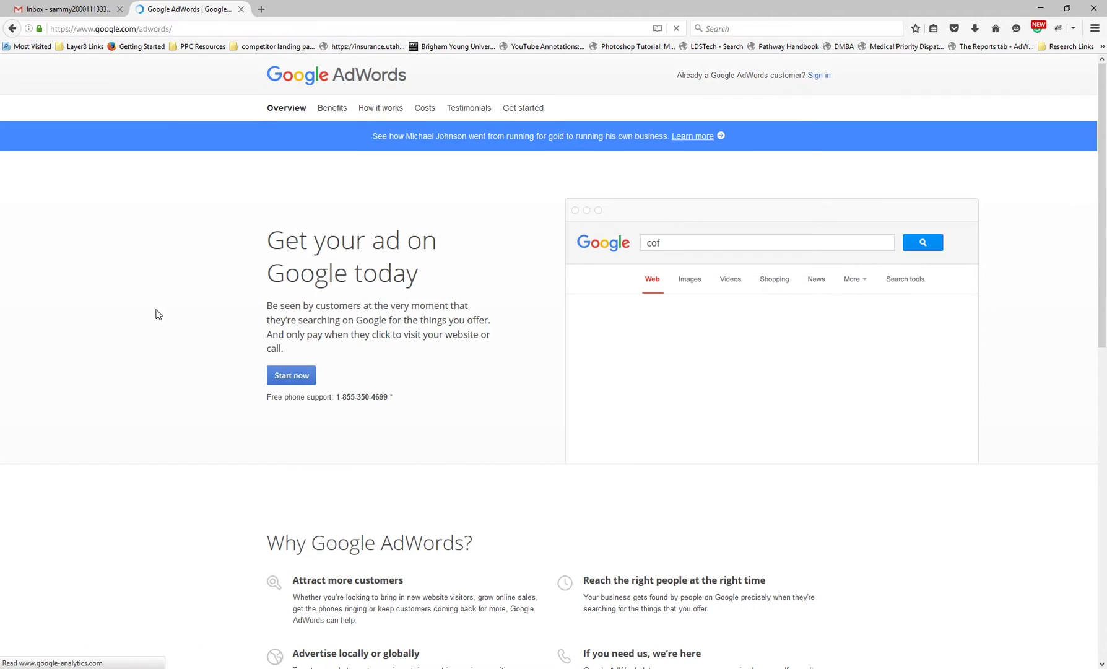
left_click(298, 377)
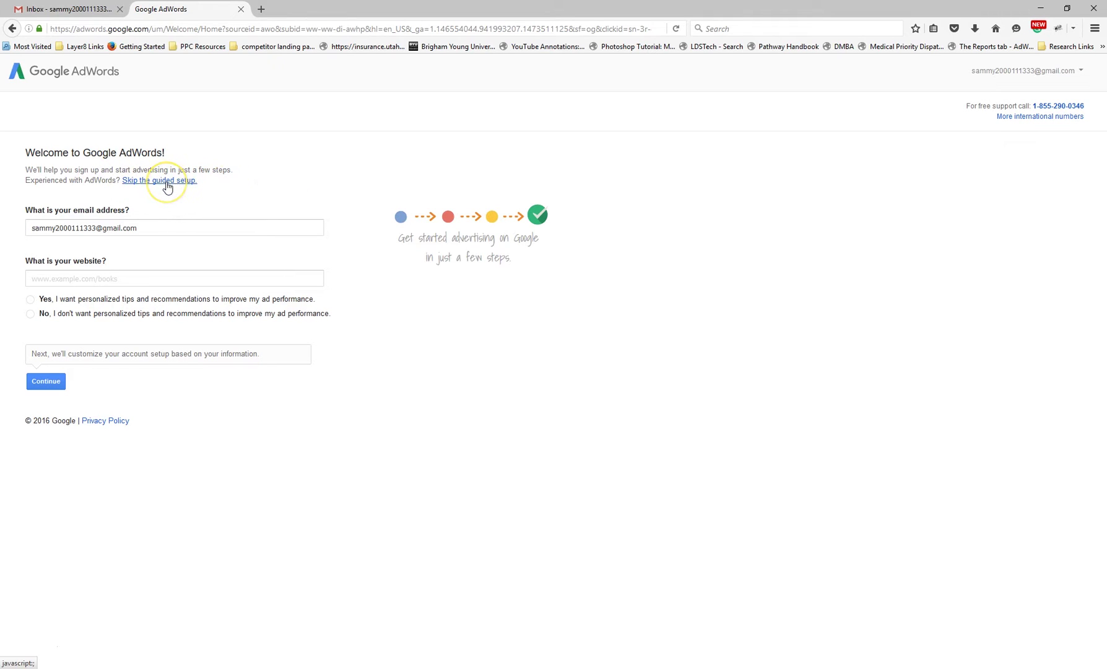
Skip guided setup and save the account with Mountain Time zone and US Dollar currency
left_click(166, 182)
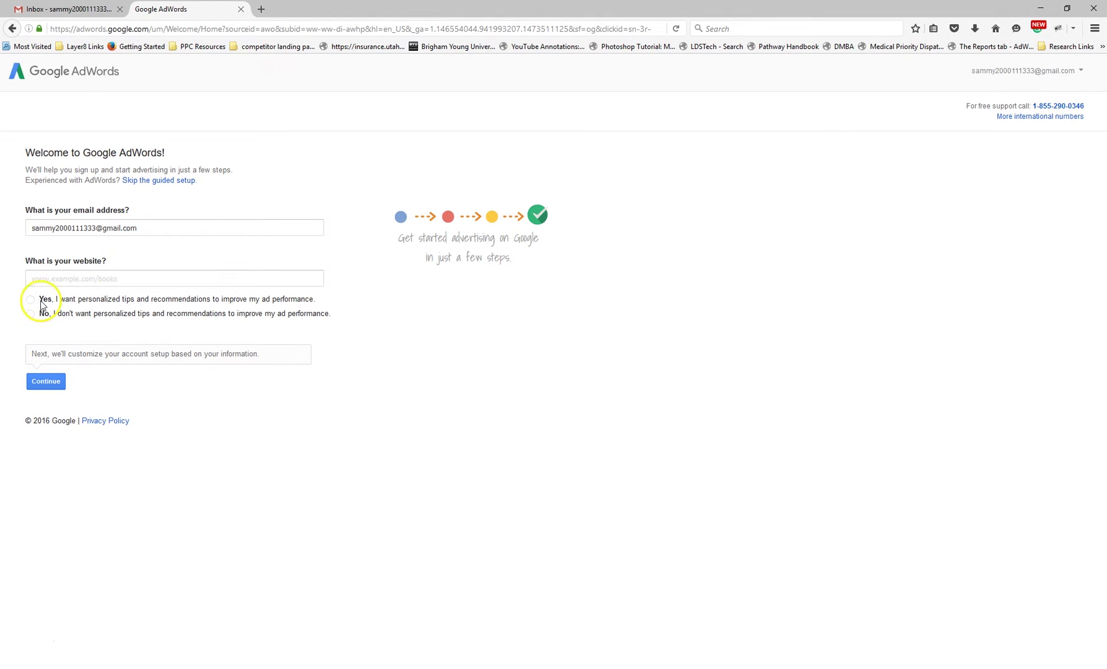
left_click(162, 186)
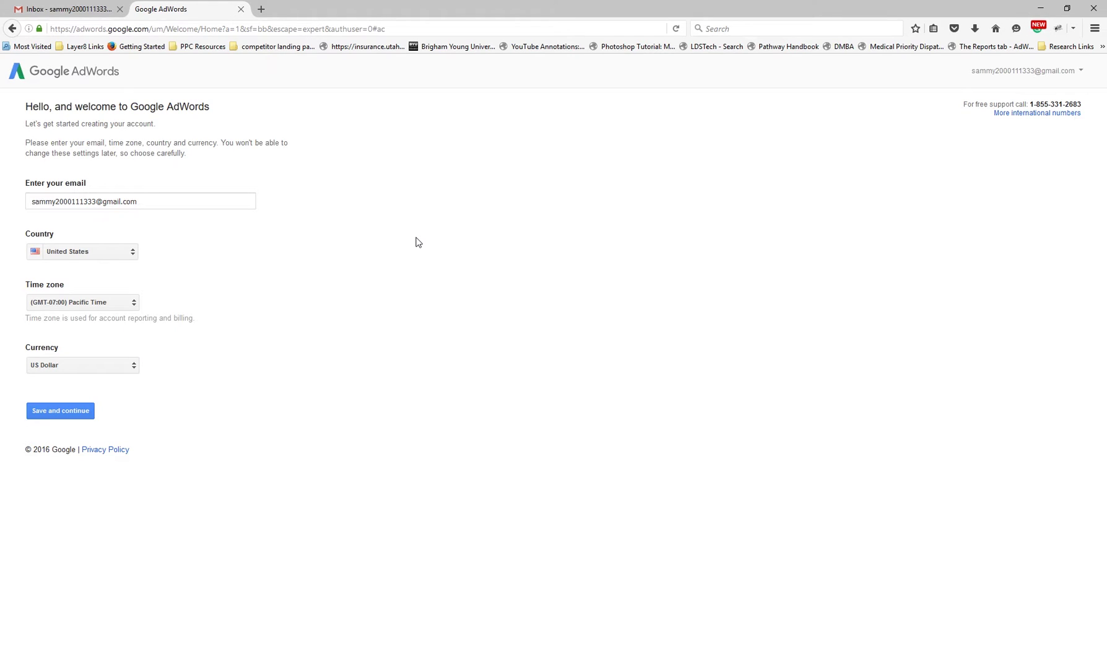
left_click(76, 370)
left_click(416, 342)
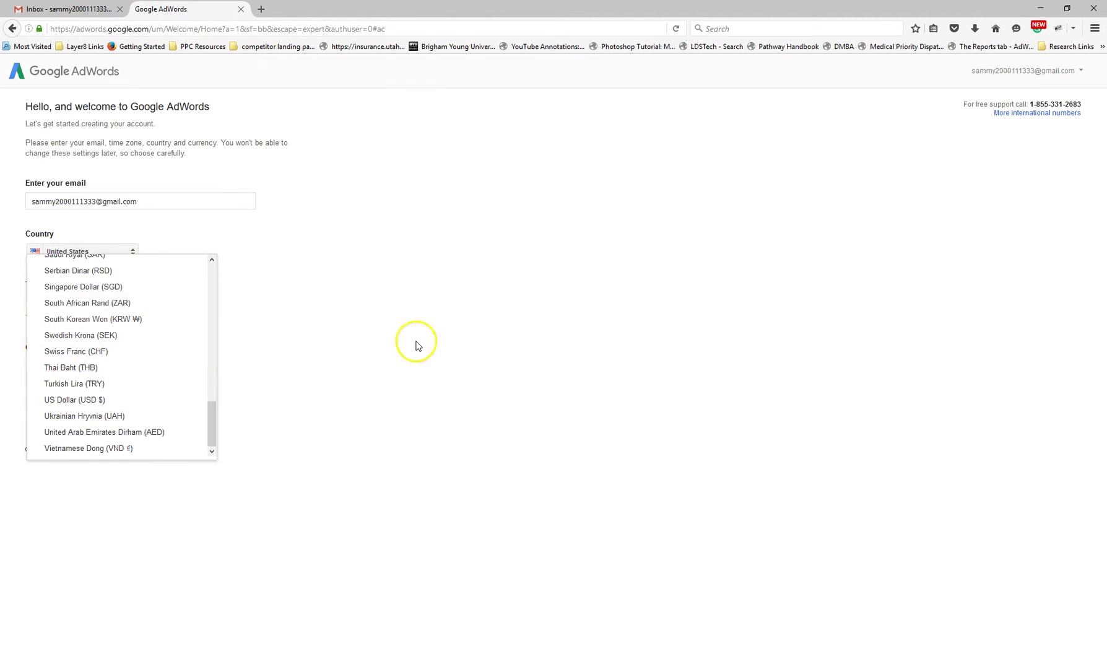
left_click(89, 302)
left_click(334, 301)
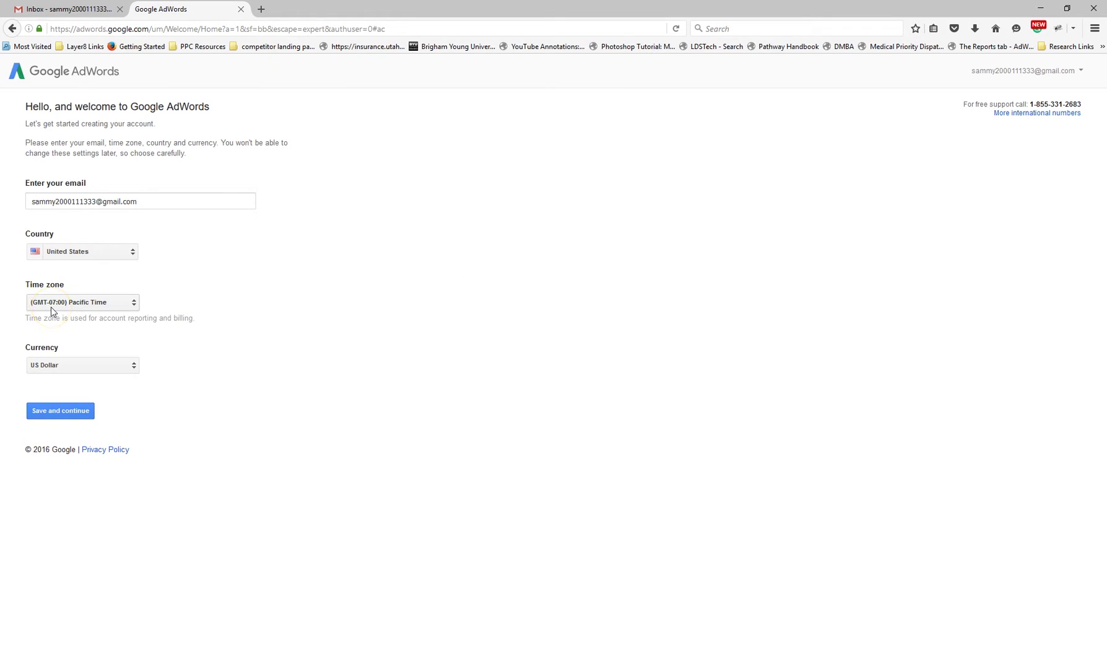
left_click(51, 306)
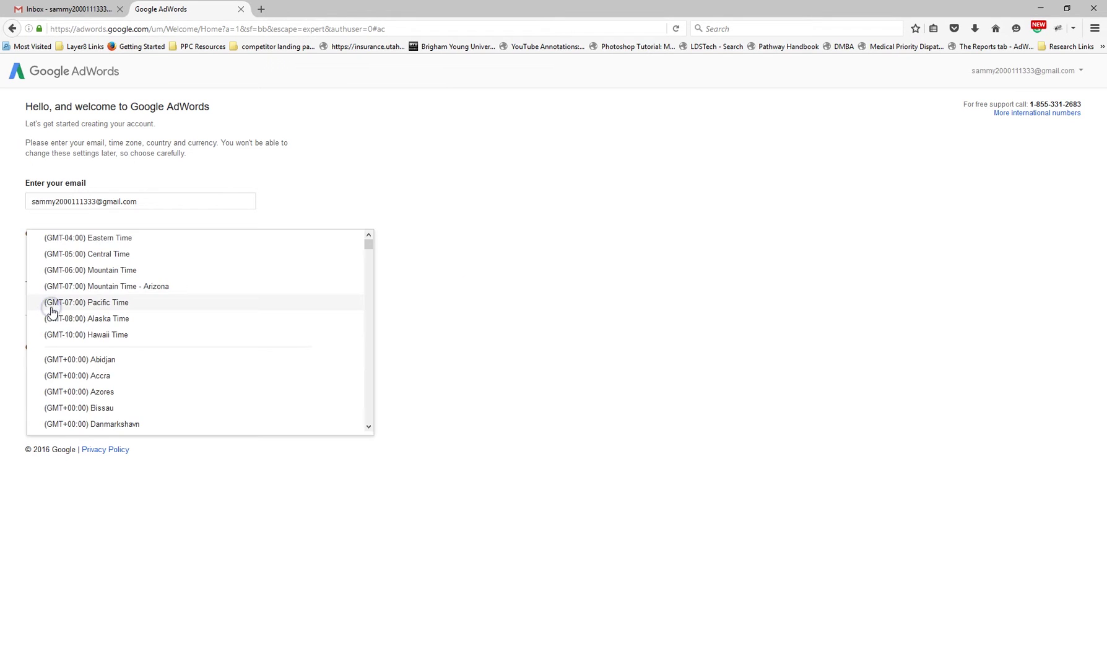
left_click(78, 275)
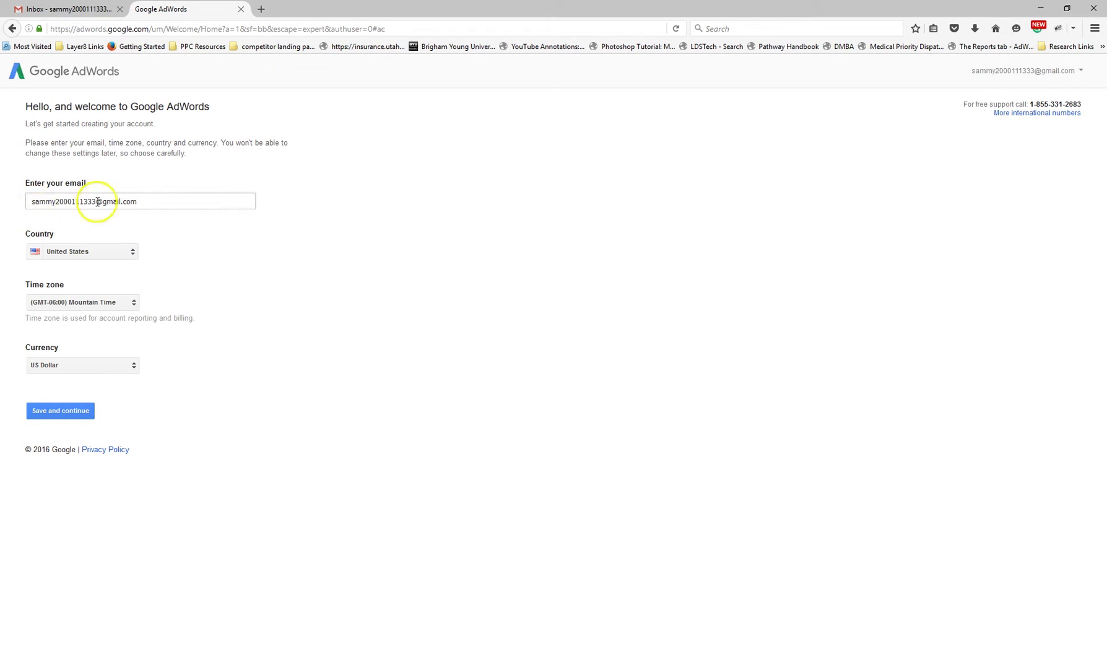
left_click(67, 409)
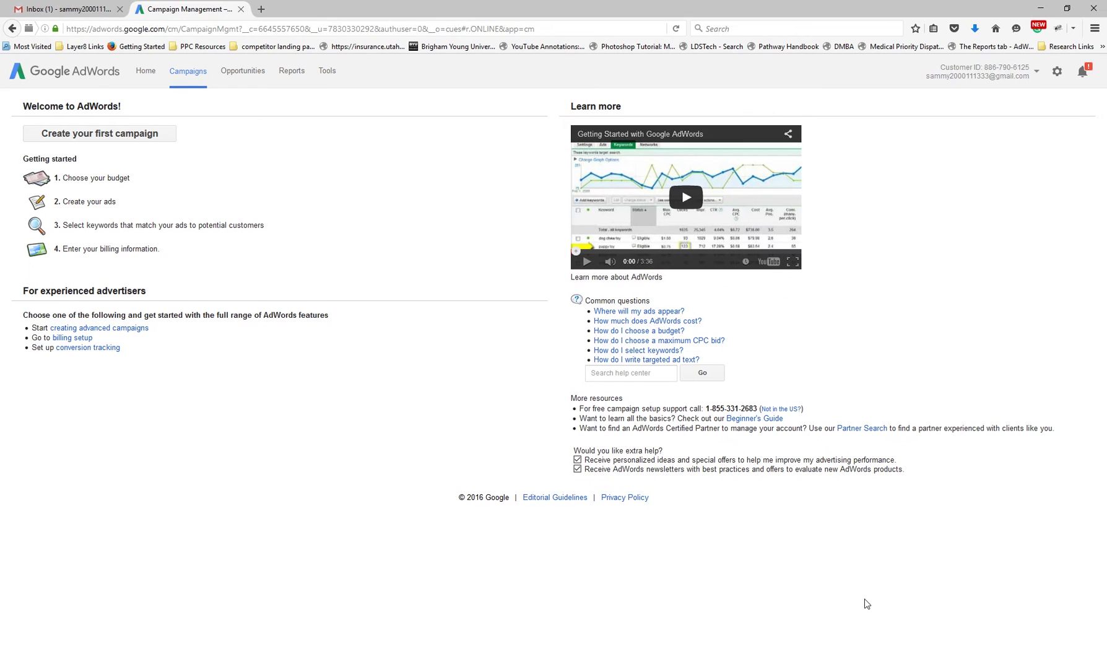
Open Keyword Planner from Tools and choose searching for new keywords by phrase
left_click(328, 72)
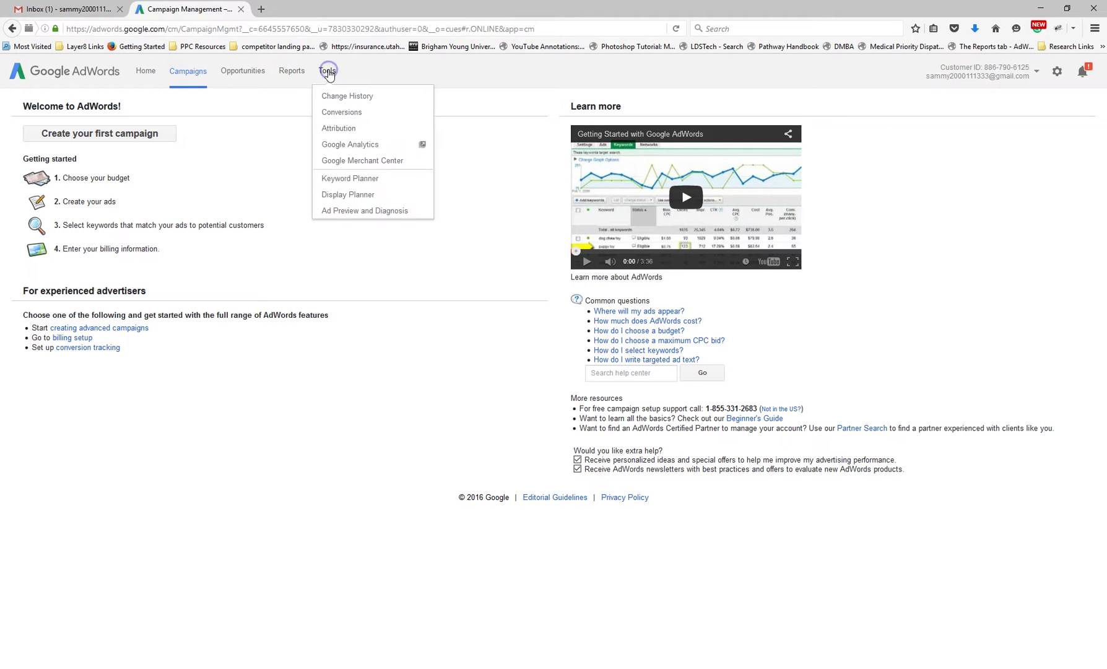
left_click(345, 179)
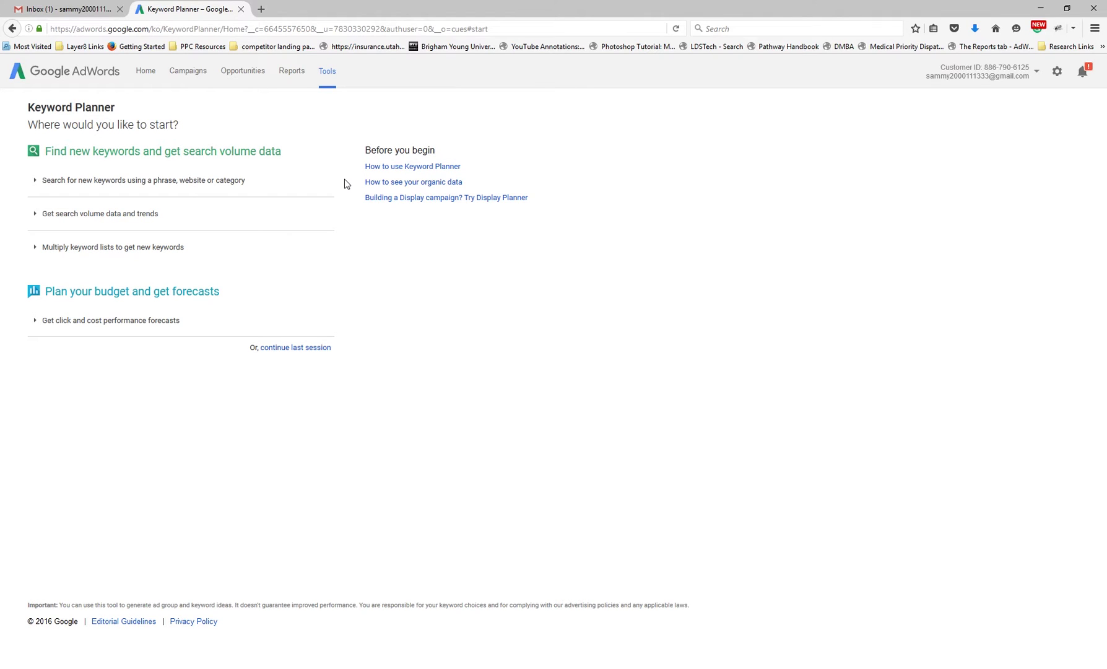
left_click(202, 186)
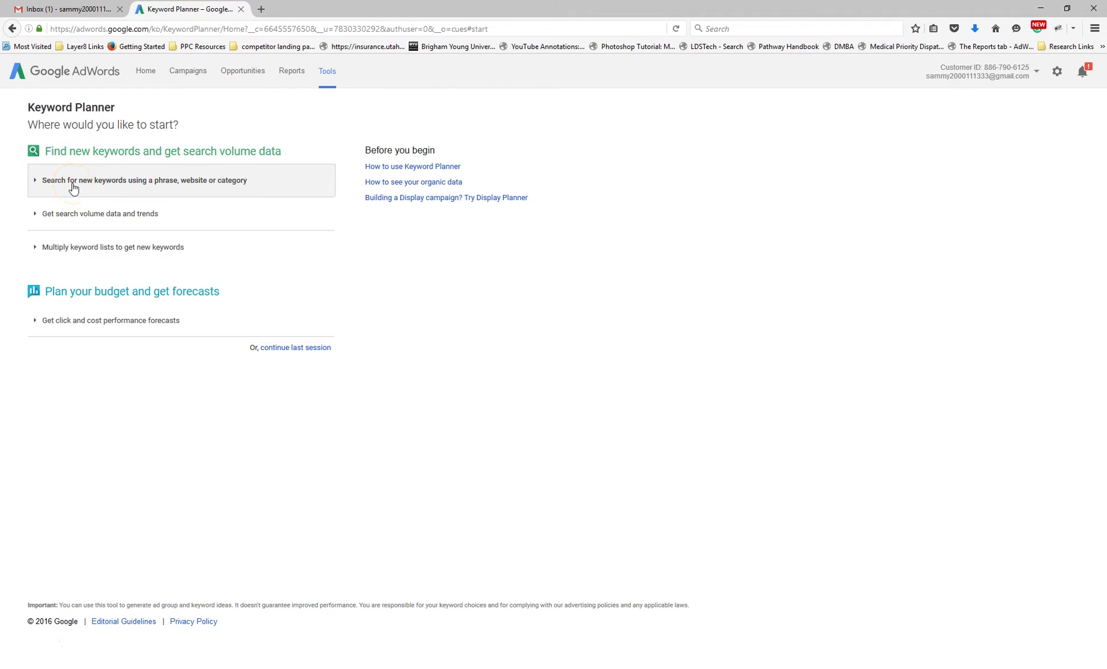
Expand the keyword search form and save location targeting as United States only, with Canada removed
left_click(180, 184)
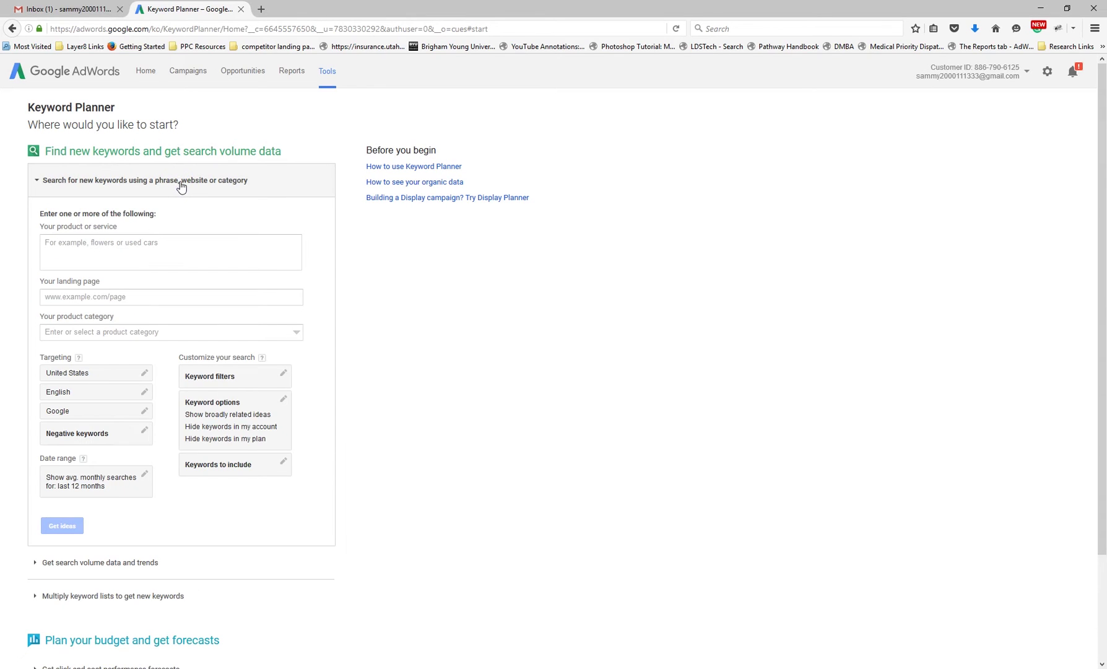
left_click(91, 374)
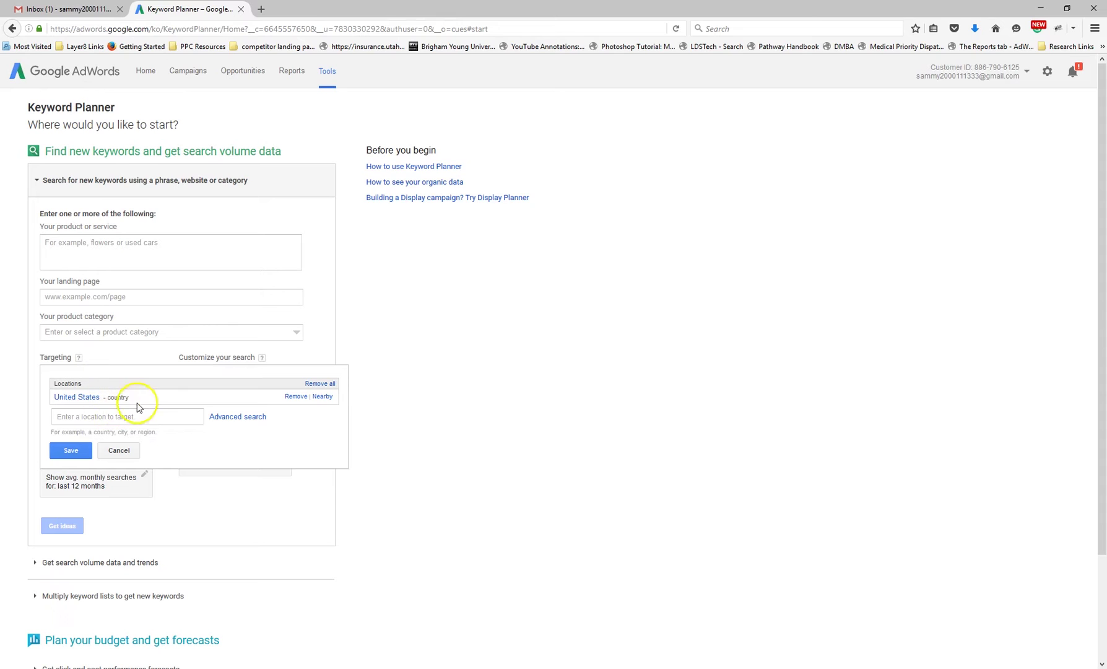
left_click(91, 421)
type("canada")
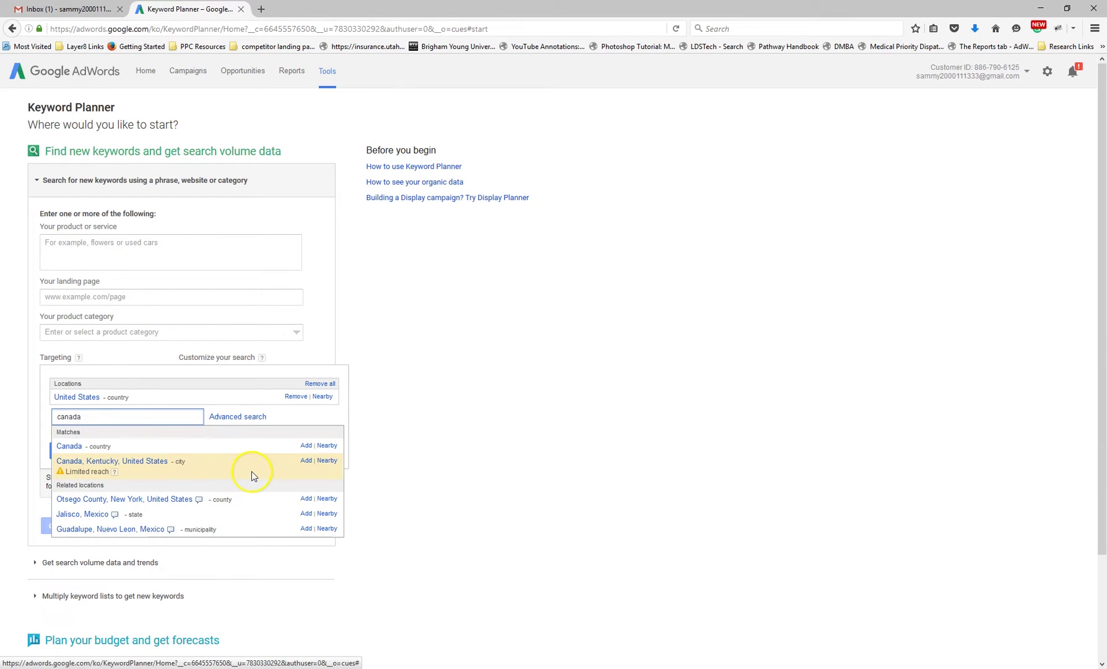
left_click(65, 446)
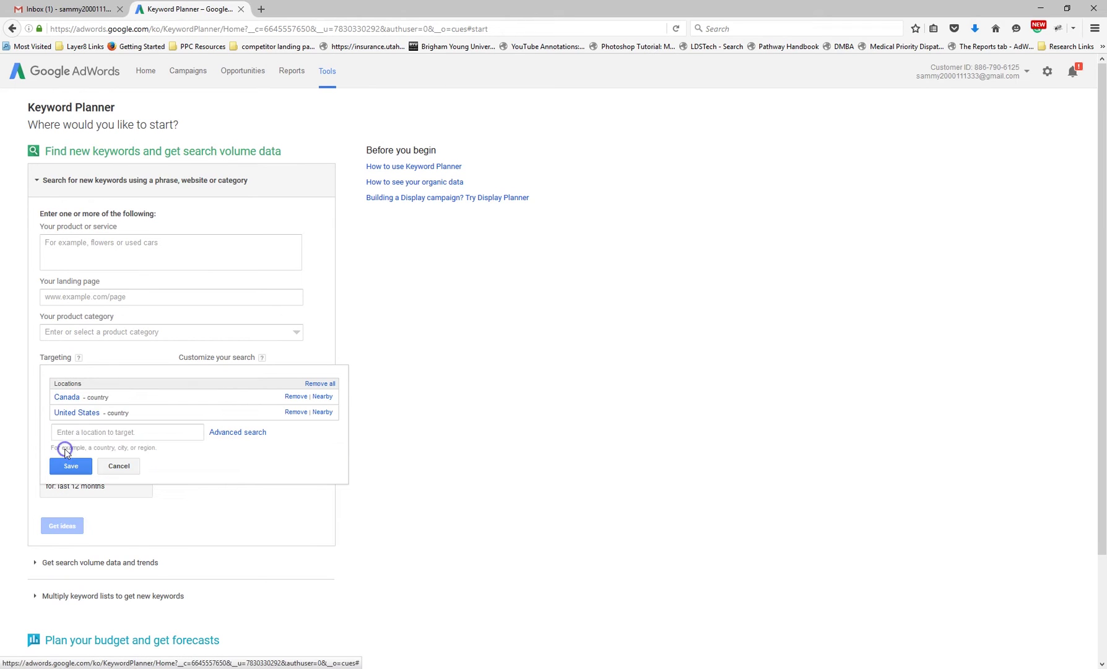
left_click(289, 397)
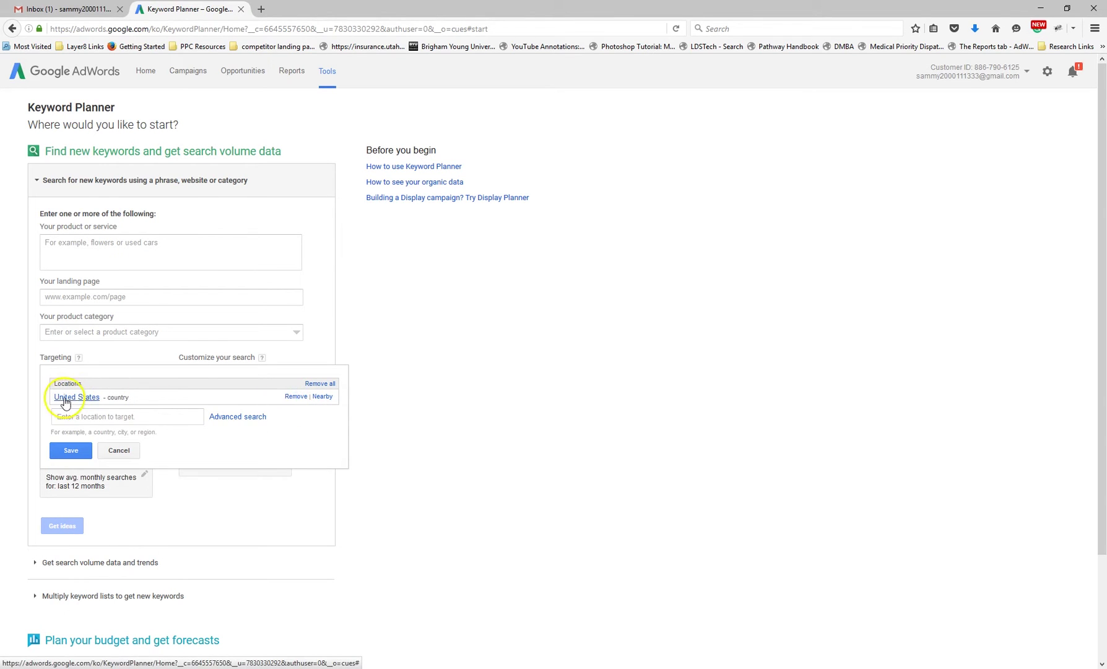
left_click(73, 450)
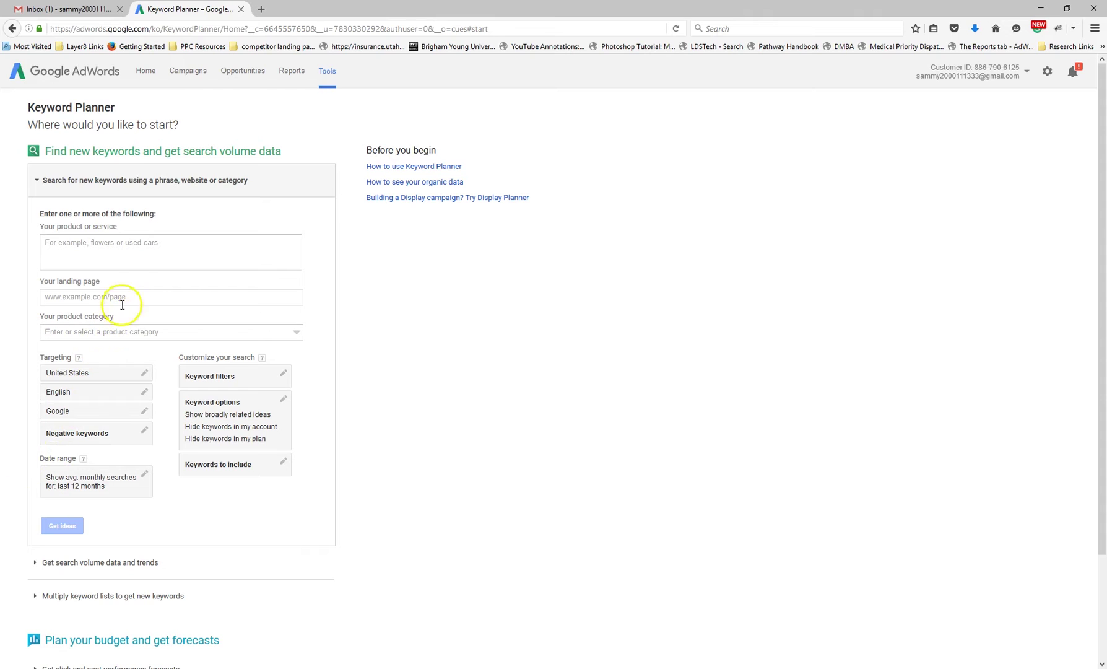
Enter 'drums' as the product or service and get keyword ideas
left_click(148, 249)
left_click(164, 256)
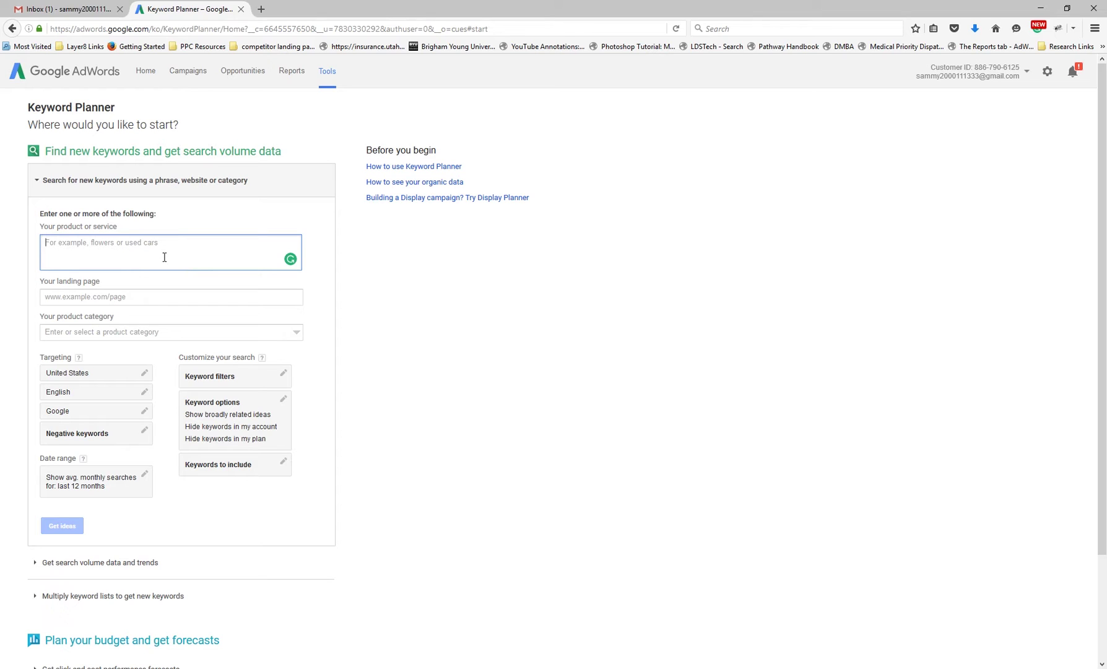
type("drums")
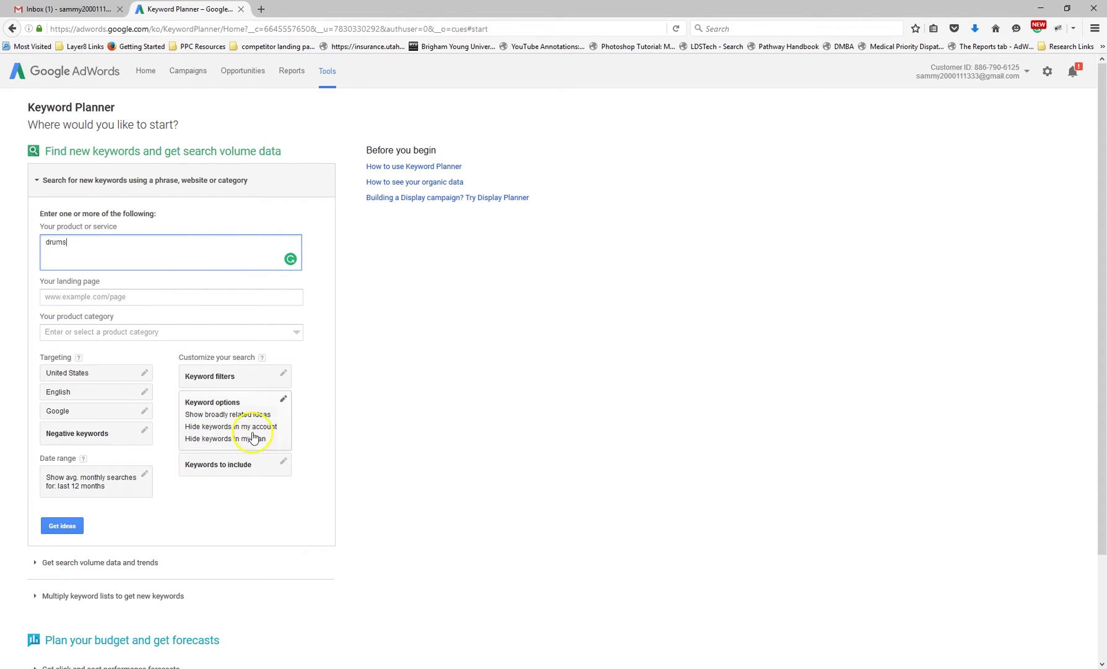
left_click(62, 525)
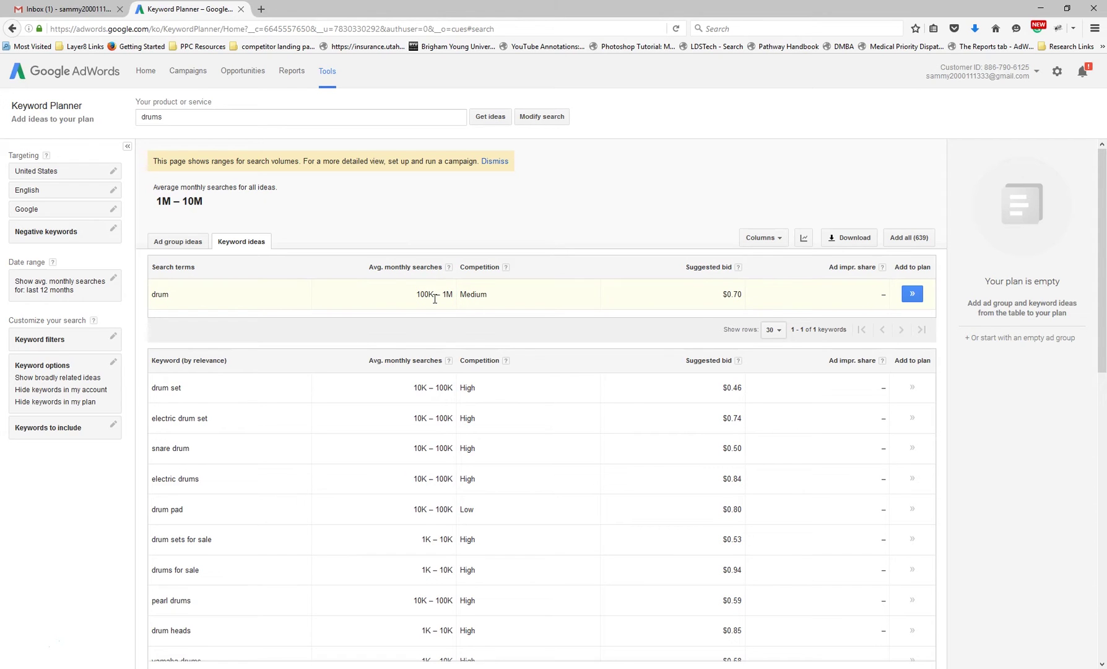
Add the drum keyword to the Drums ad group and sort ideas by average monthly searches
left_click(175, 296)
left_click(206, 298)
left_click(914, 293)
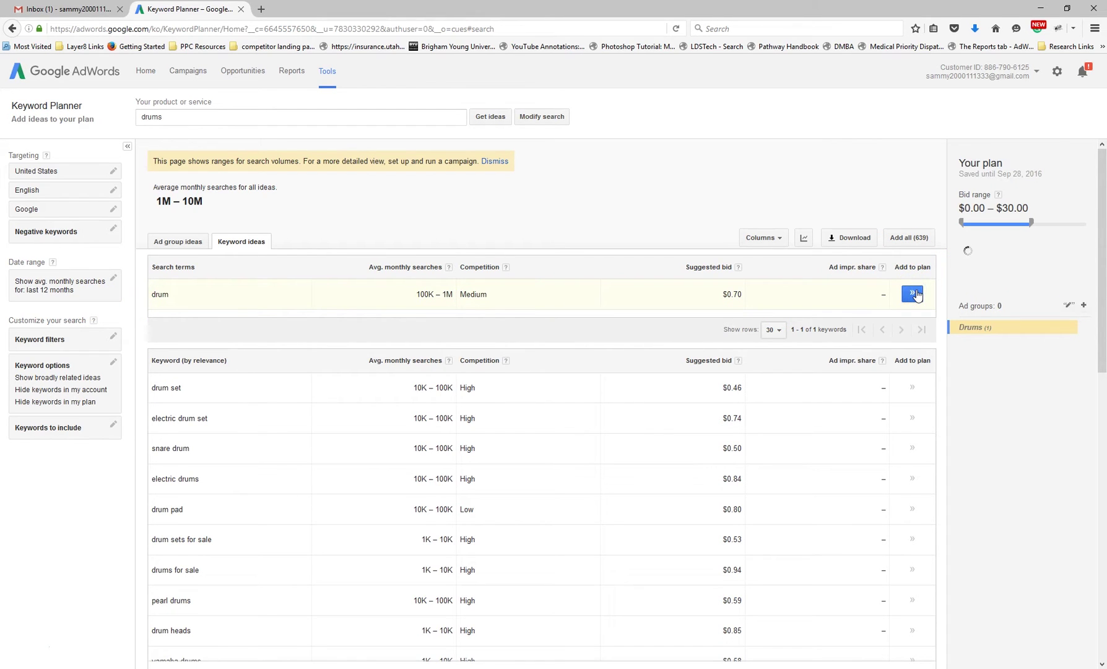
left_click(969, 335)
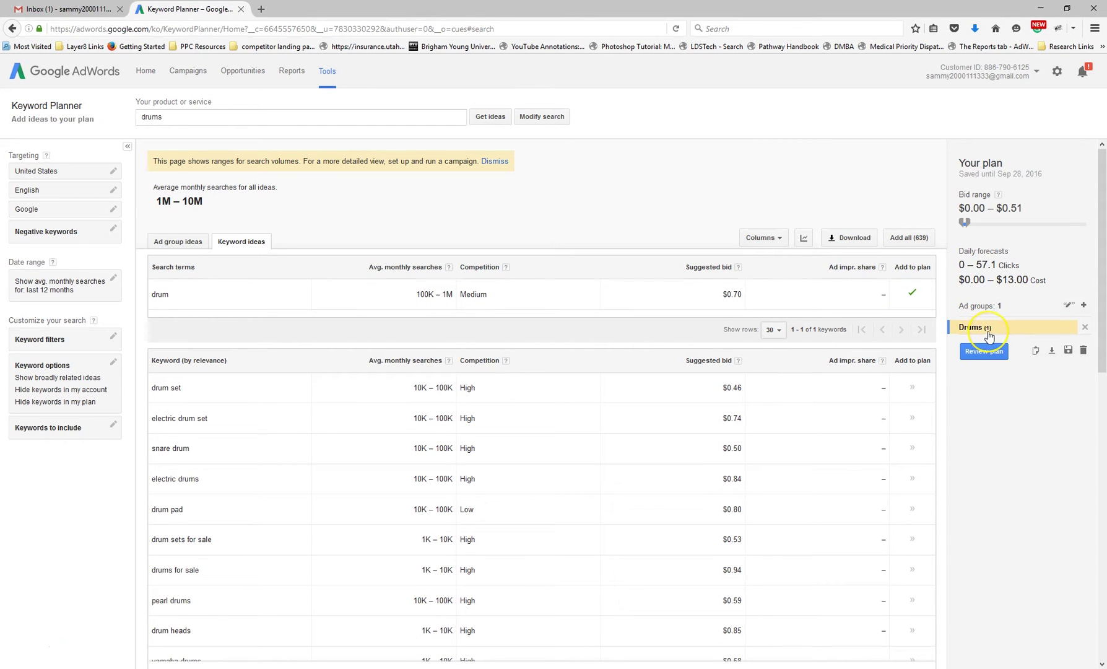
left_click_drag(988, 336, 604, 334)
left_click(415, 362)
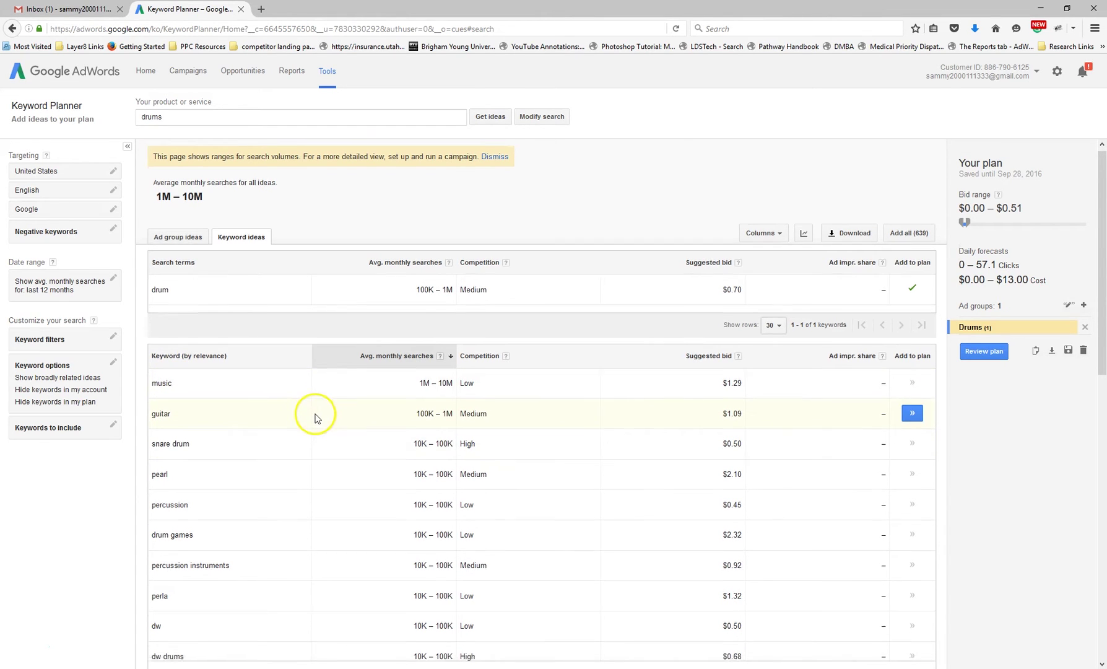
Add snare drum, steel drum, drum set, kids drum set and cymbals to the Drums plan
scroll(314, 415, "down", 1)
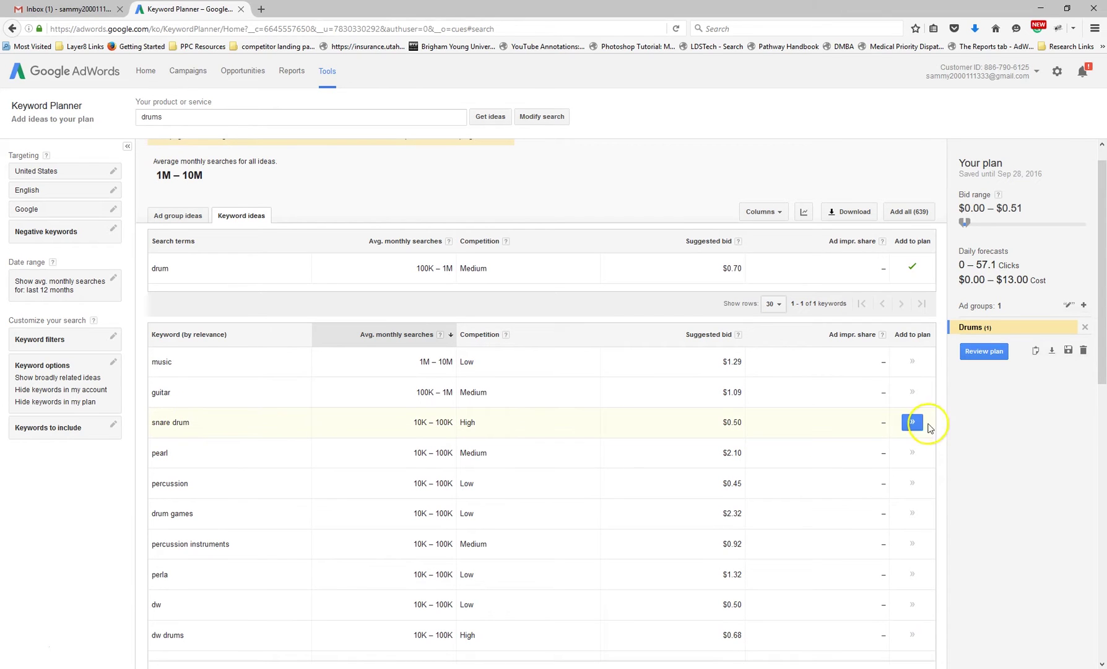
left_click(912, 423)
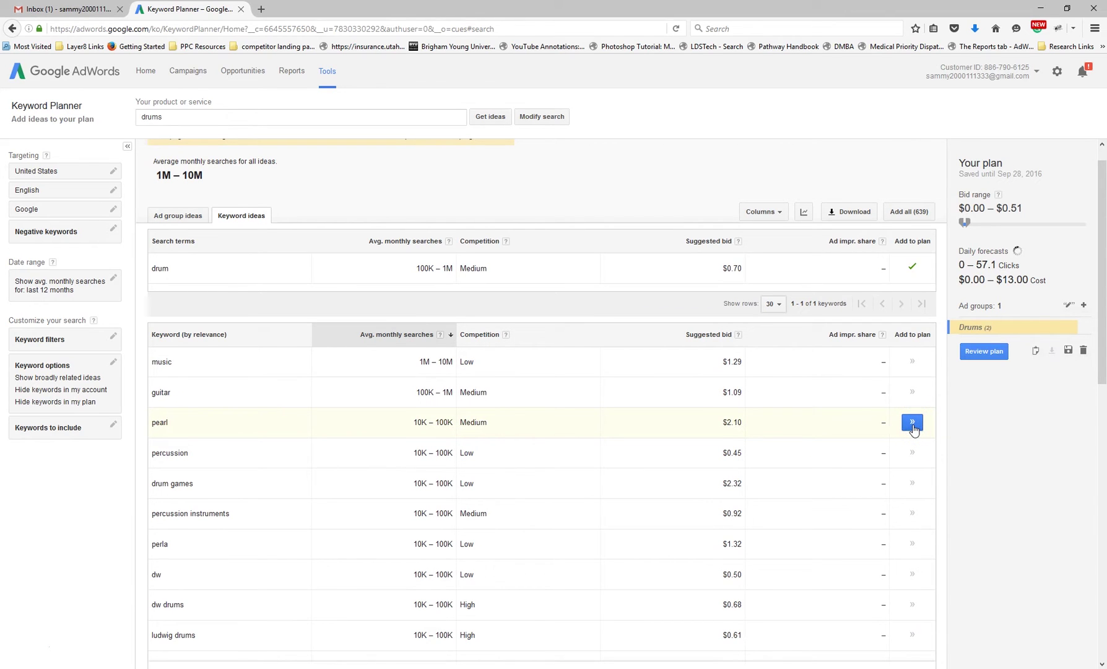
scroll(913, 429, "down", 3)
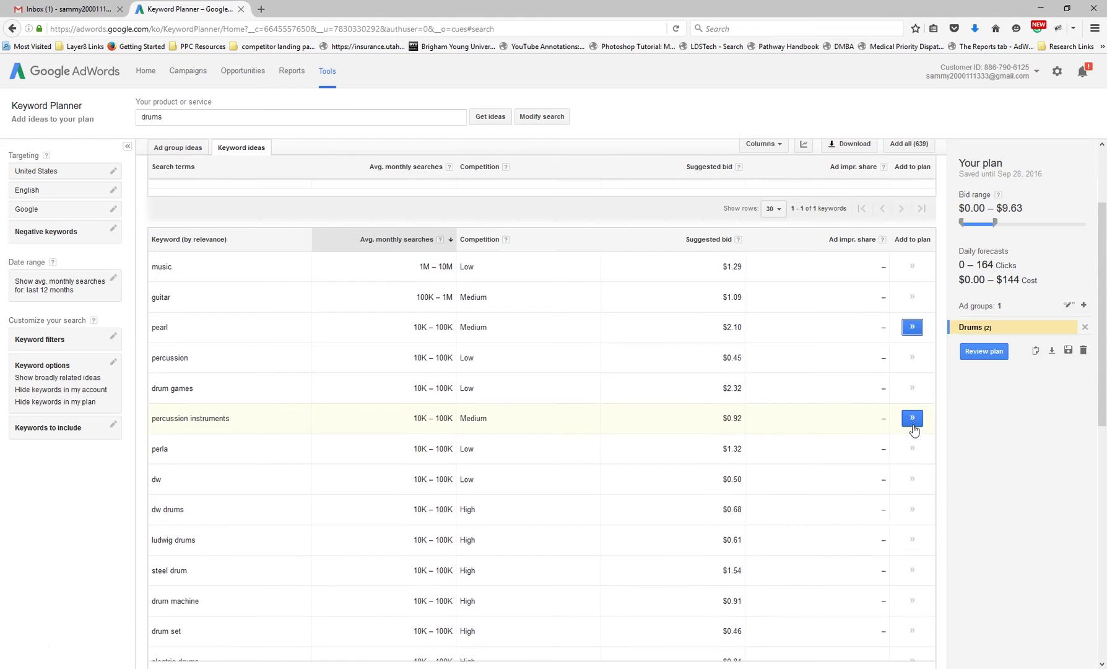
scroll(528, 509, "down", 3)
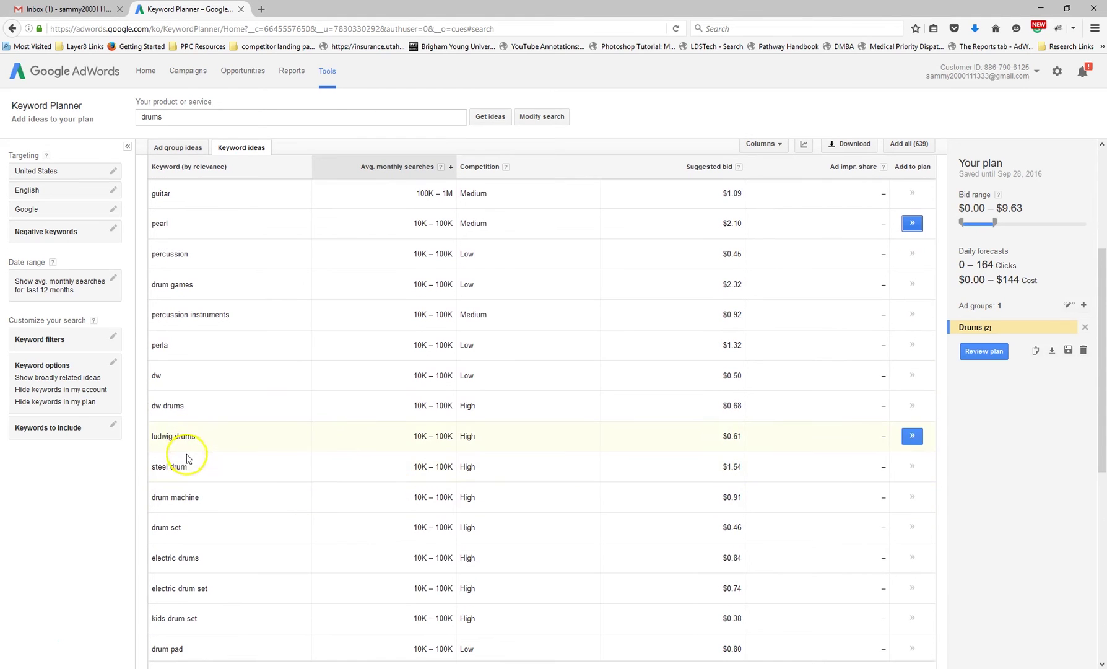
left_click(912, 466)
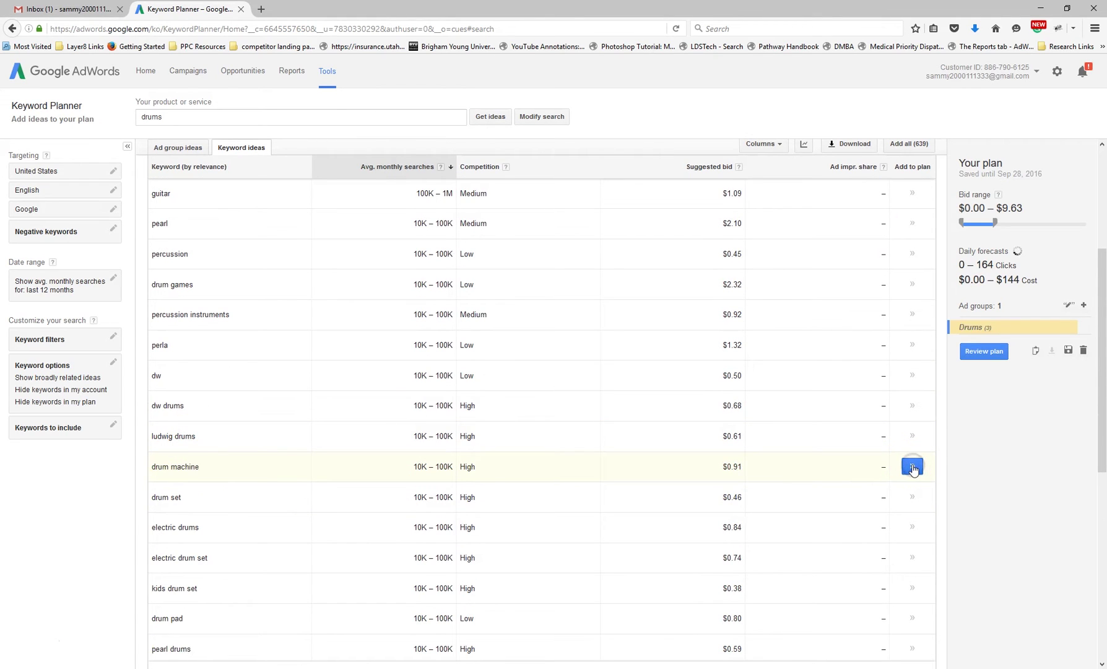
left_click(910, 497)
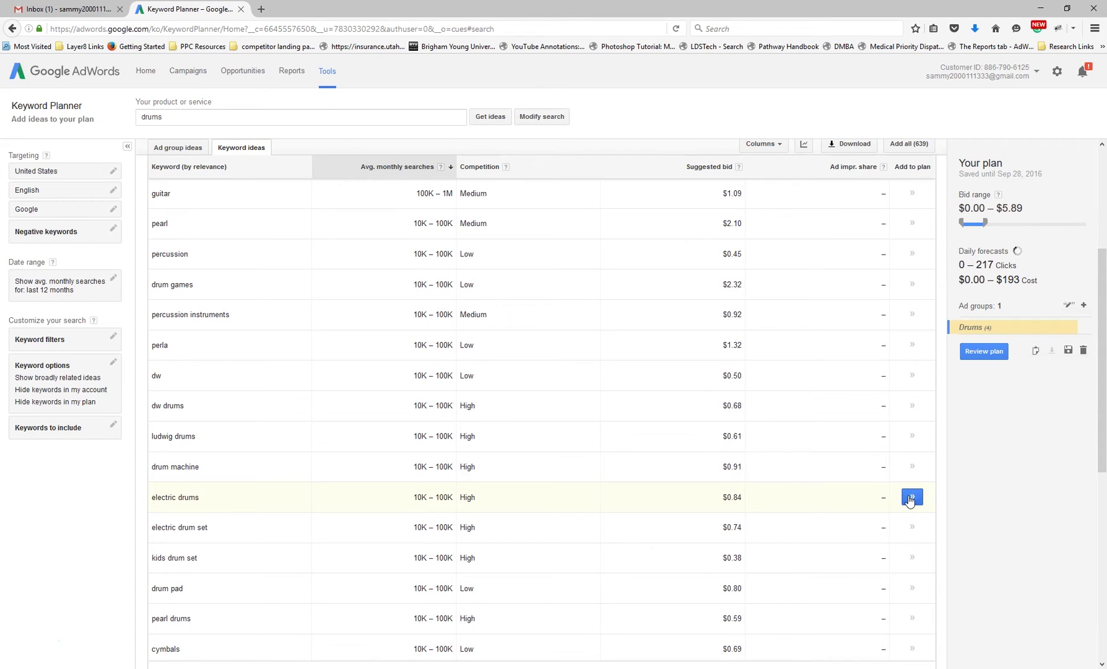
scroll(910, 495, "down", 1)
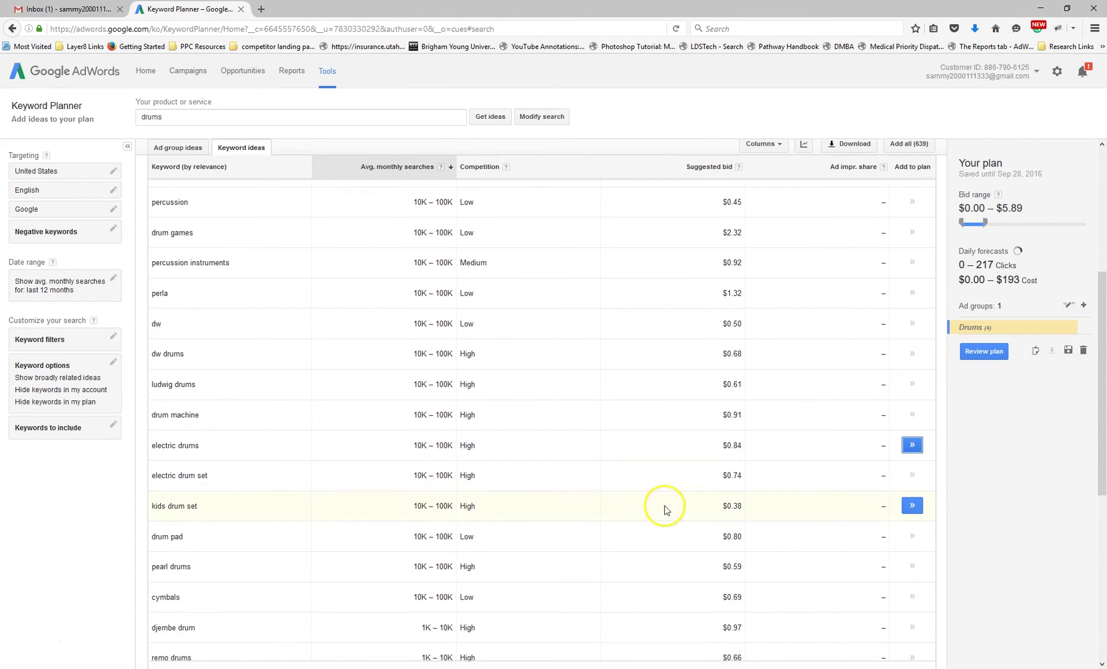
left_click(911, 508)
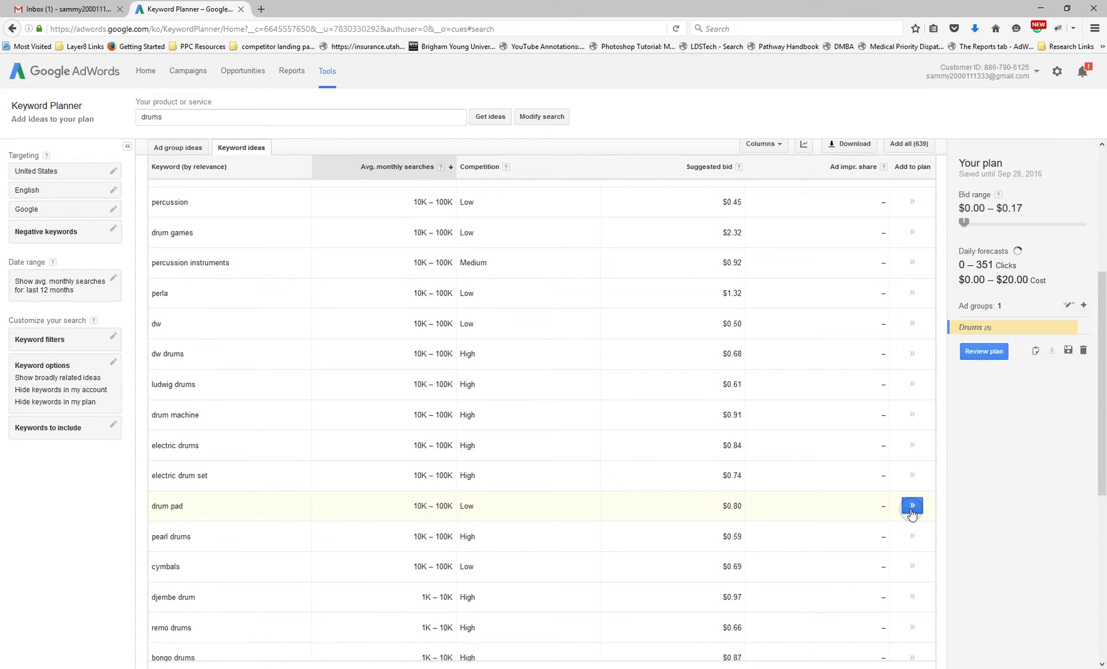
left_click(911, 567)
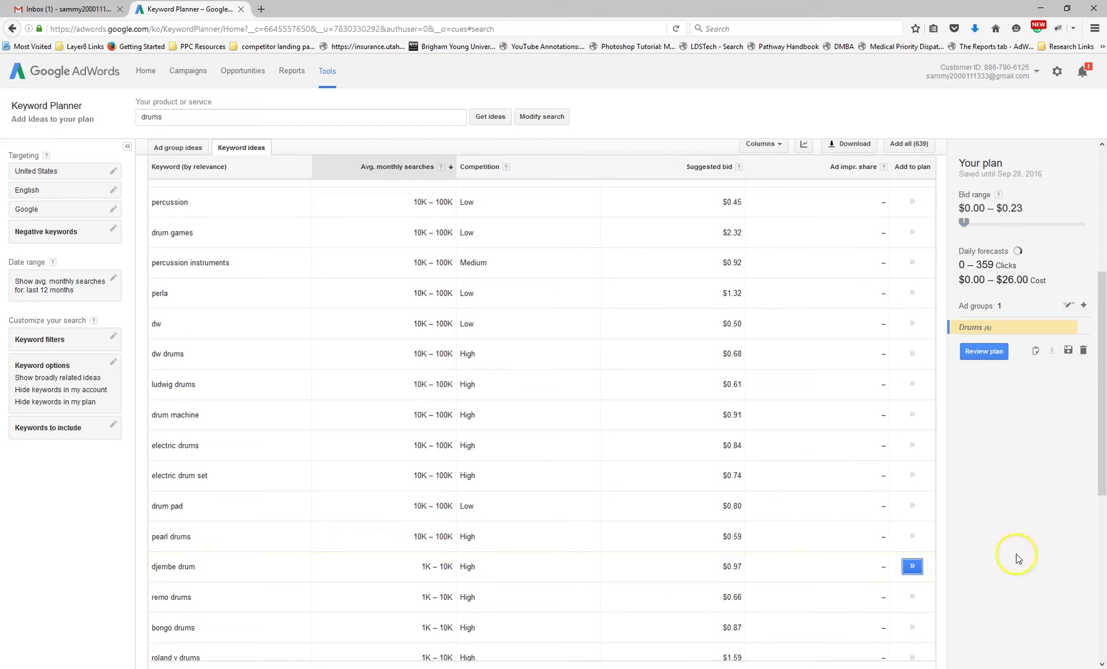
Review the Drums plan and show per-keyword detailed forecasts at a $1.00 bid
left_click(985, 355)
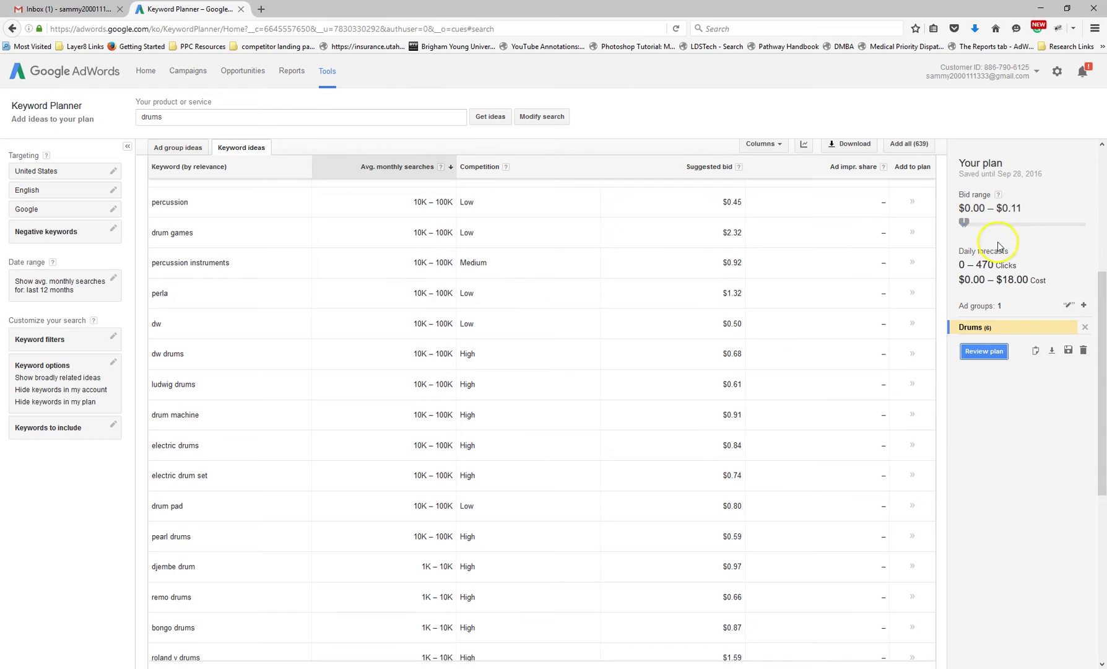
left_click(992, 352)
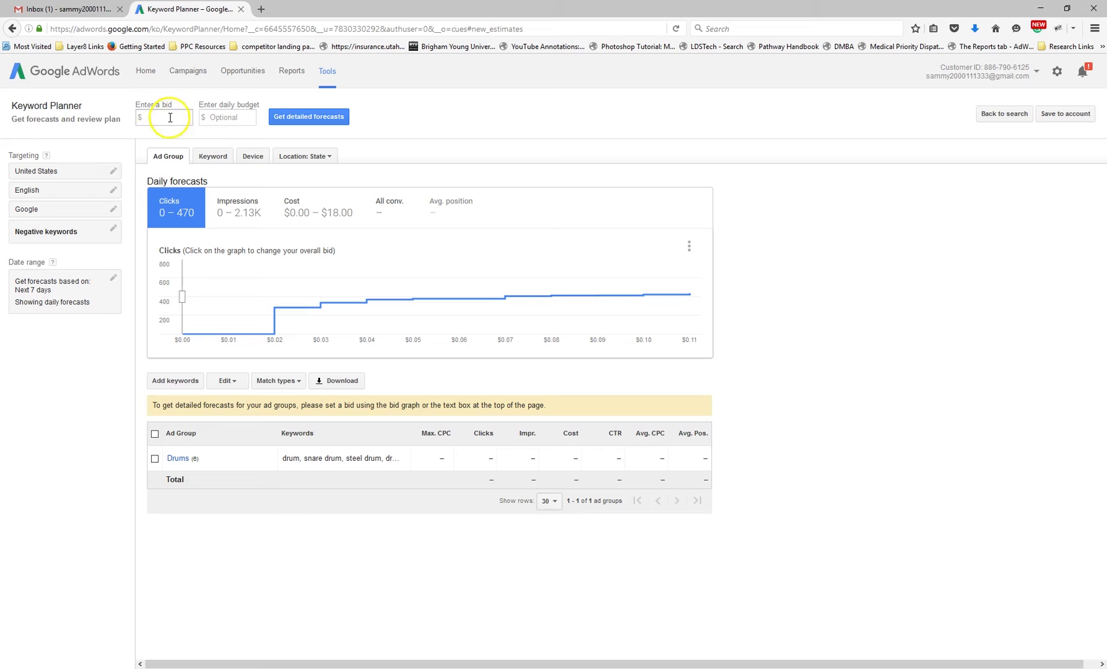
left_click(170, 117)
type("1")
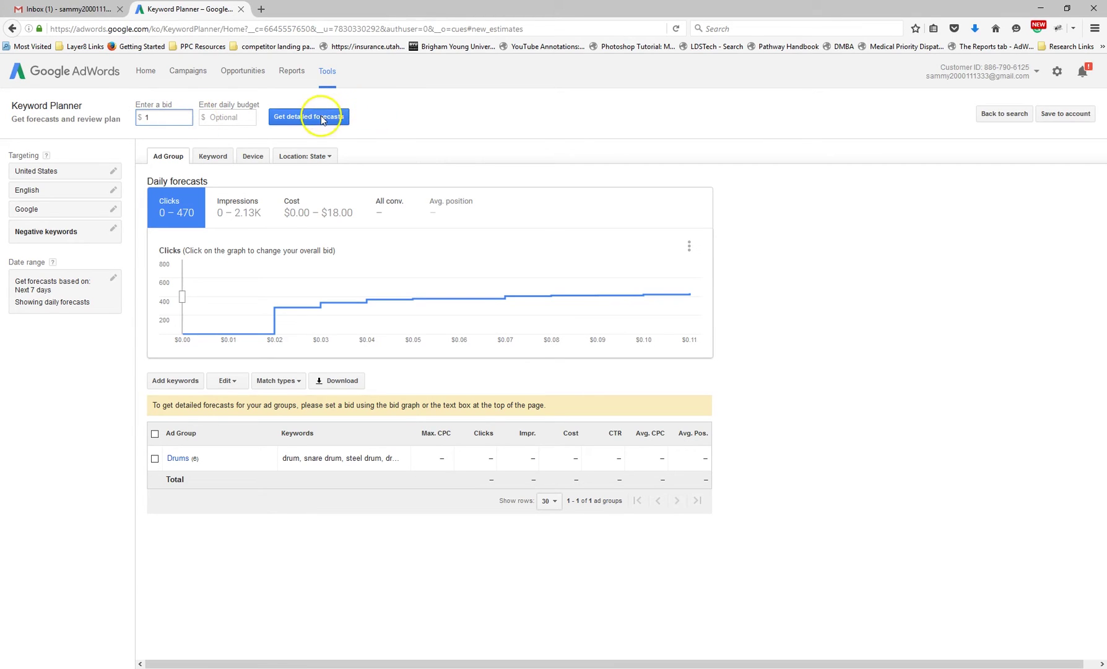
left_click(282, 120)
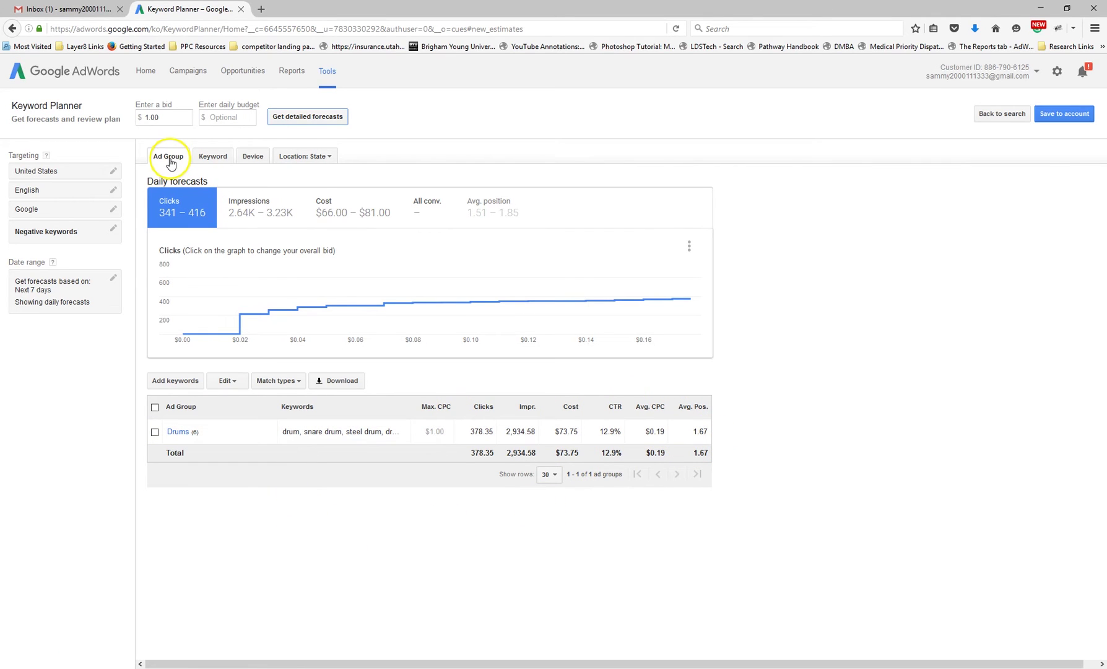
left_click(214, 160)
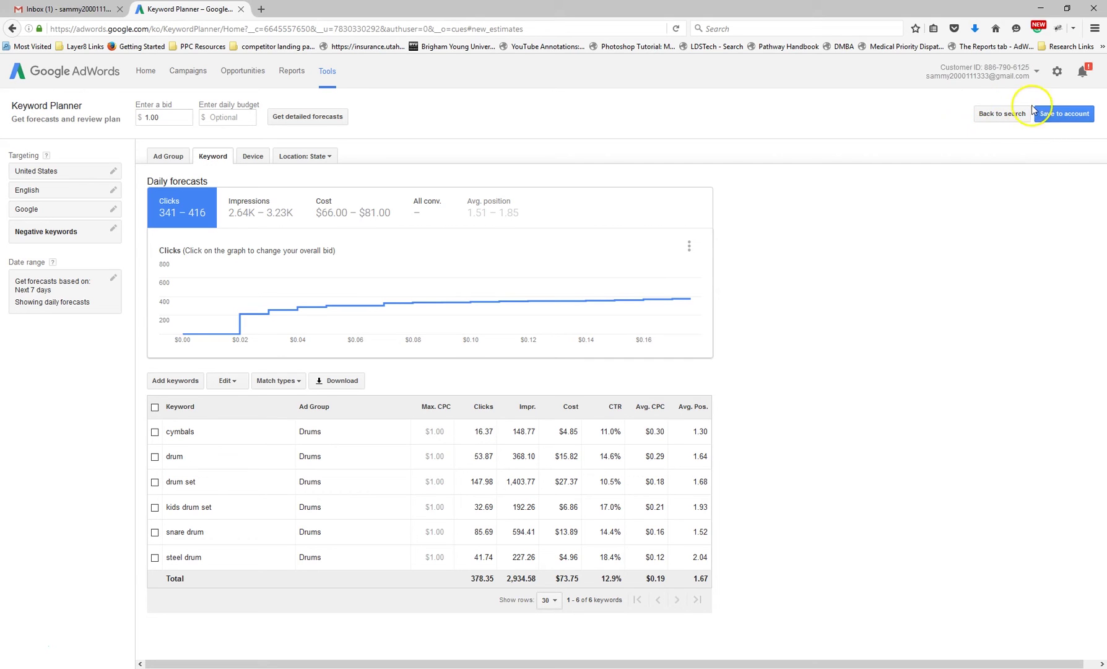
Download the six-keyword Drums plan from AdWords as a CSV and open it in Excel
left_click(1001, 115)
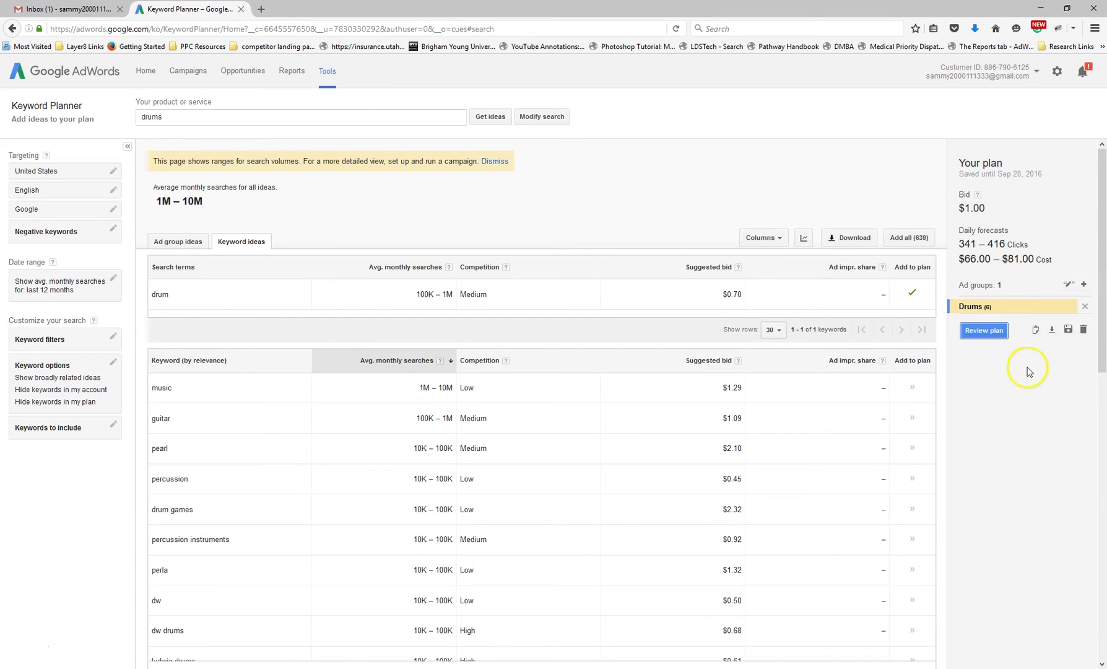
left_click(1052, 332)
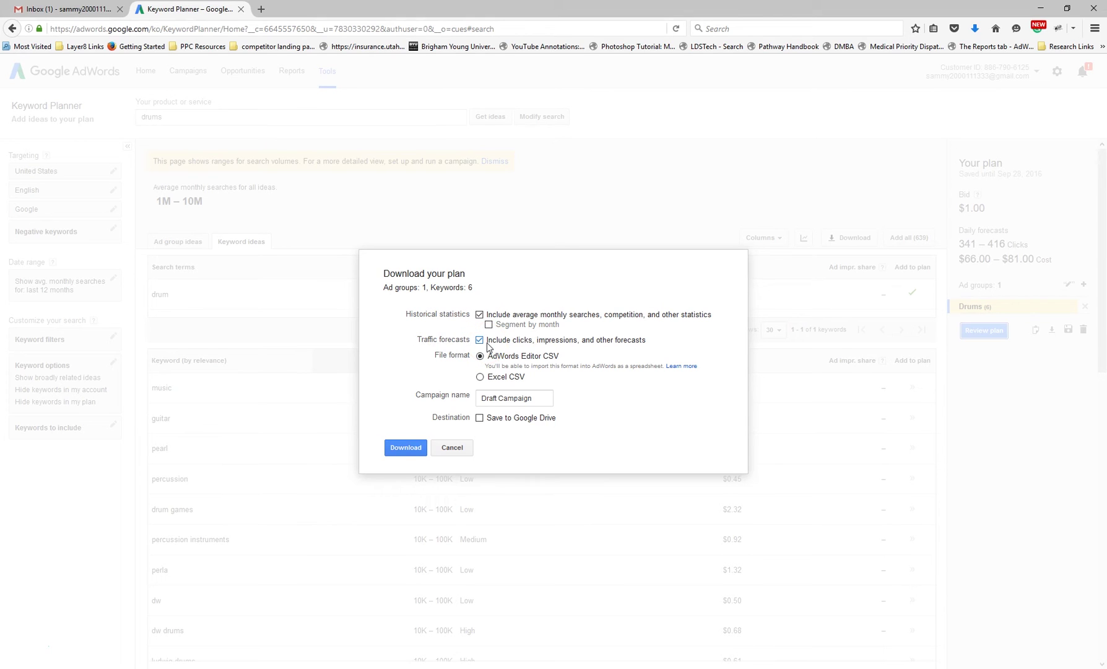
left_click(405, 447)
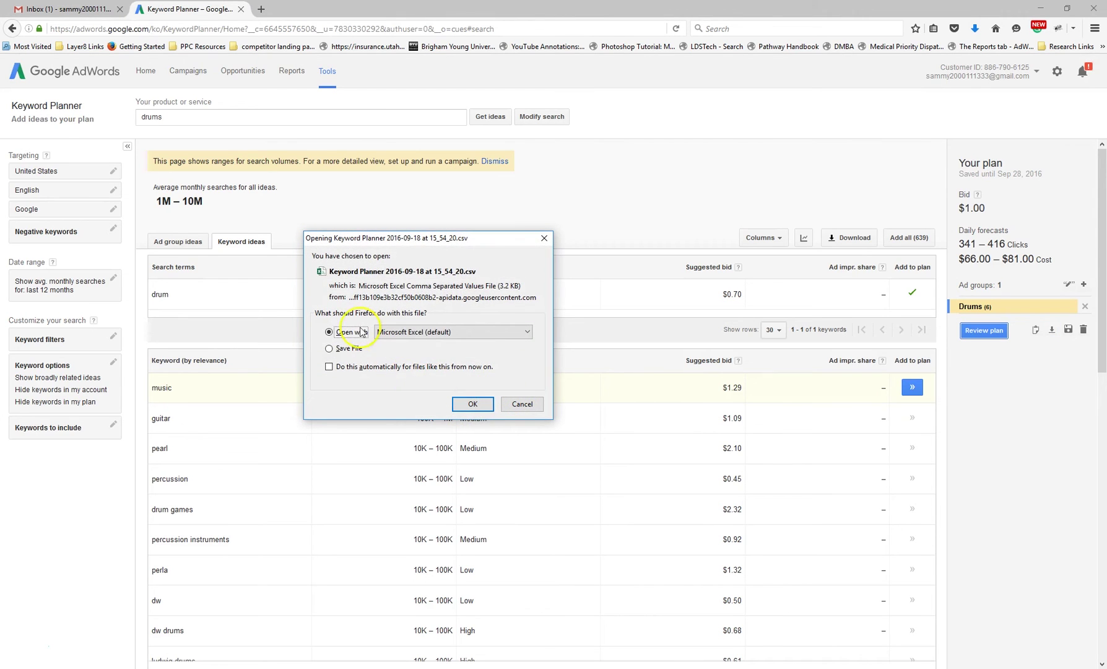
left_click(469, 403)
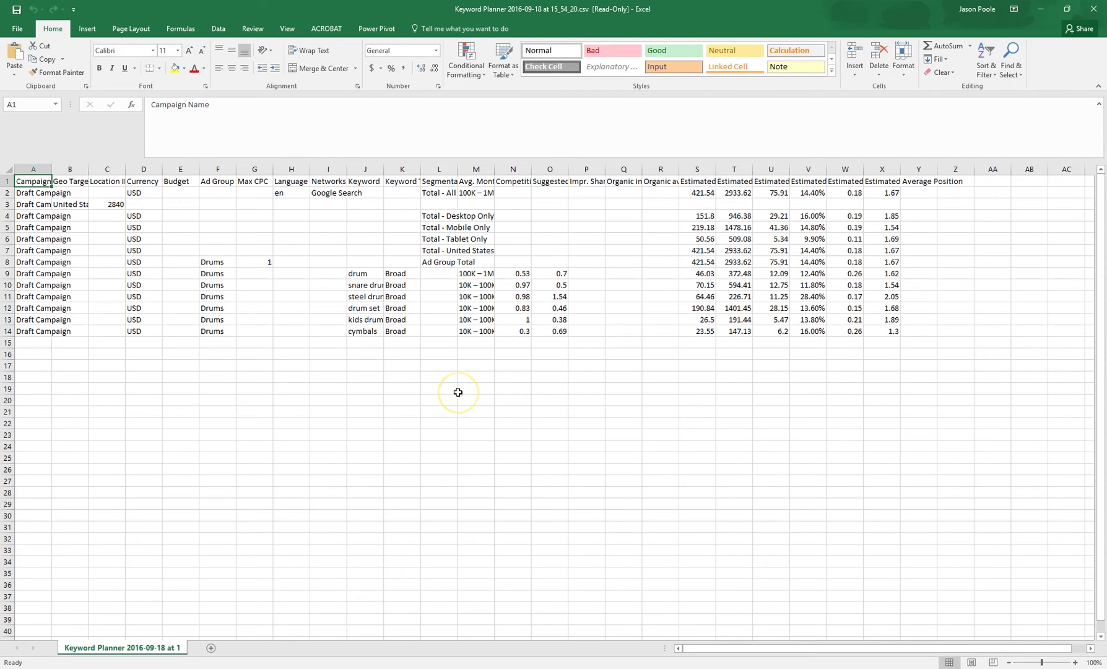
AutoFit every column in the worksheet to its contents
left_click(273, 211)
key("ctrl+a")
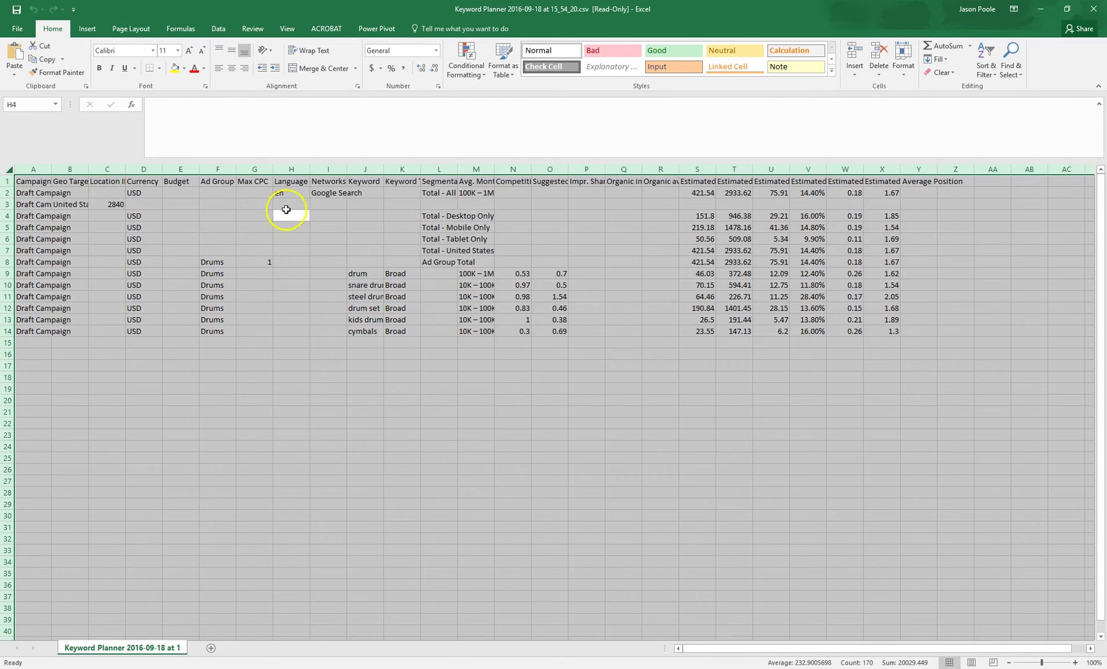
double_click(308, 170)
left_click(324, 291)
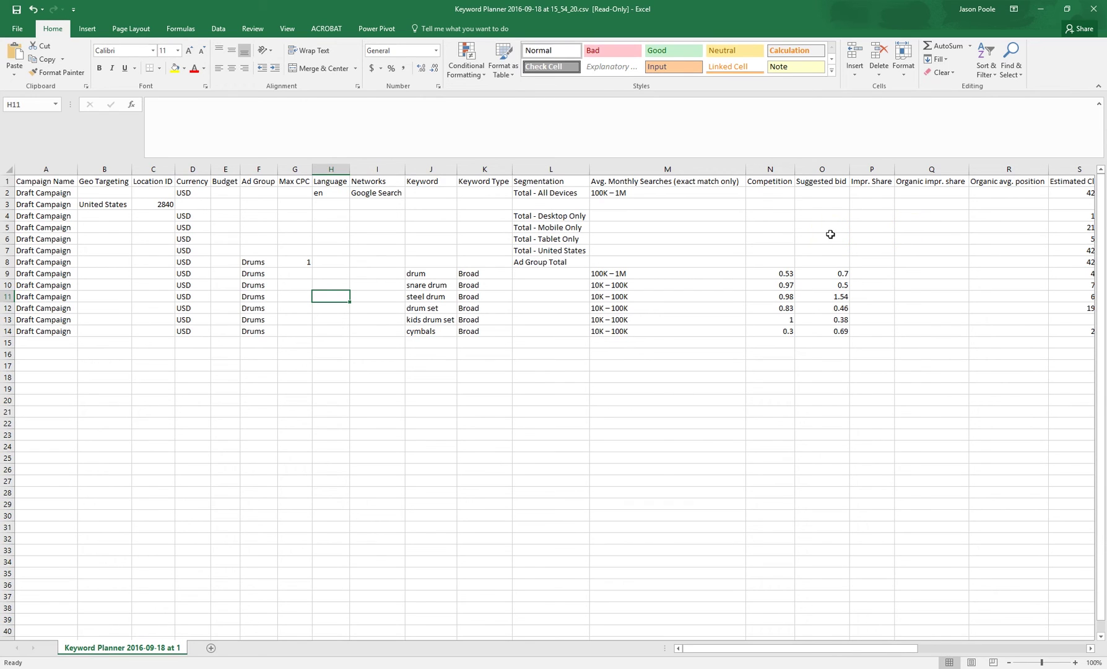
Fill the Keyword (J), Competition (N) and Estimated Impressions (T) columns yellow
left_click(432, 167)
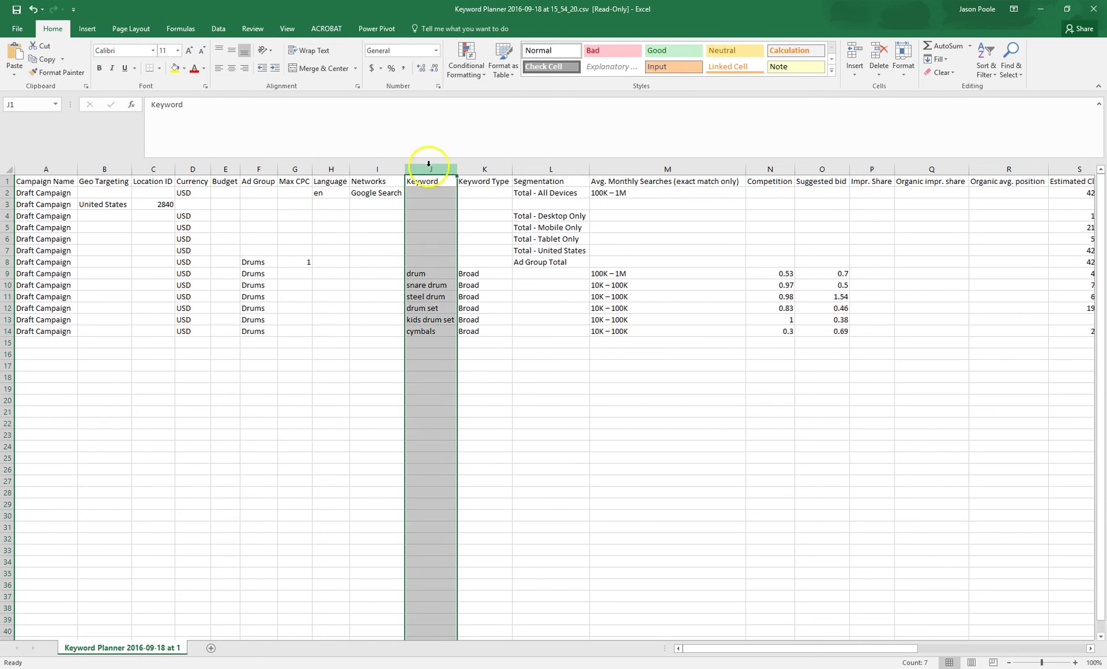
left_click(174, 67)
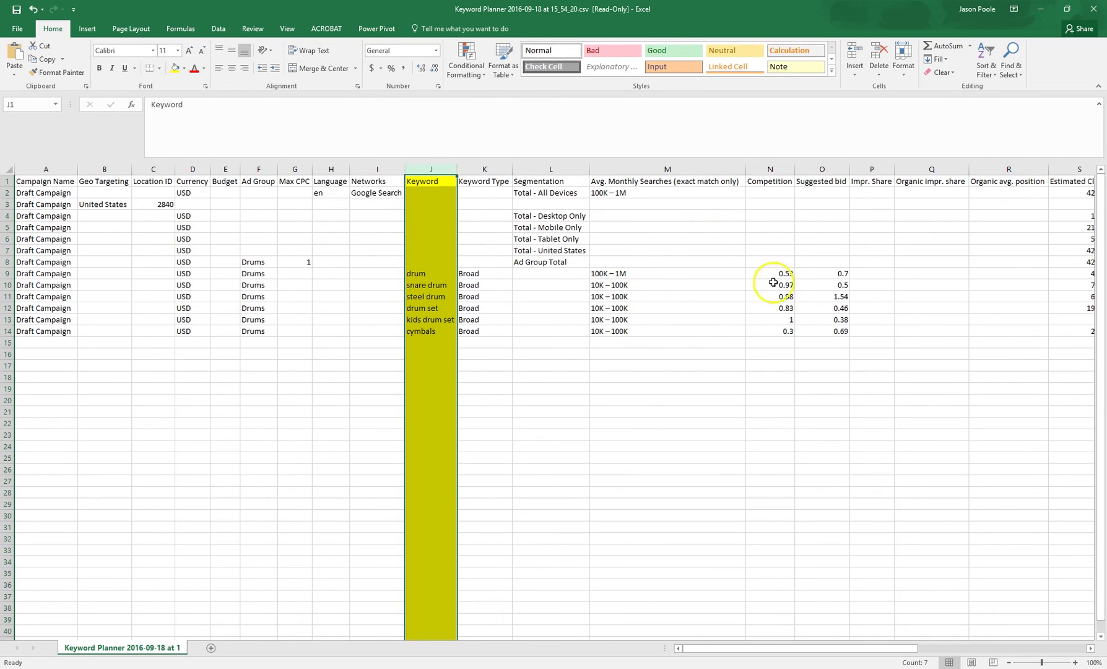
left_click(773, 170)
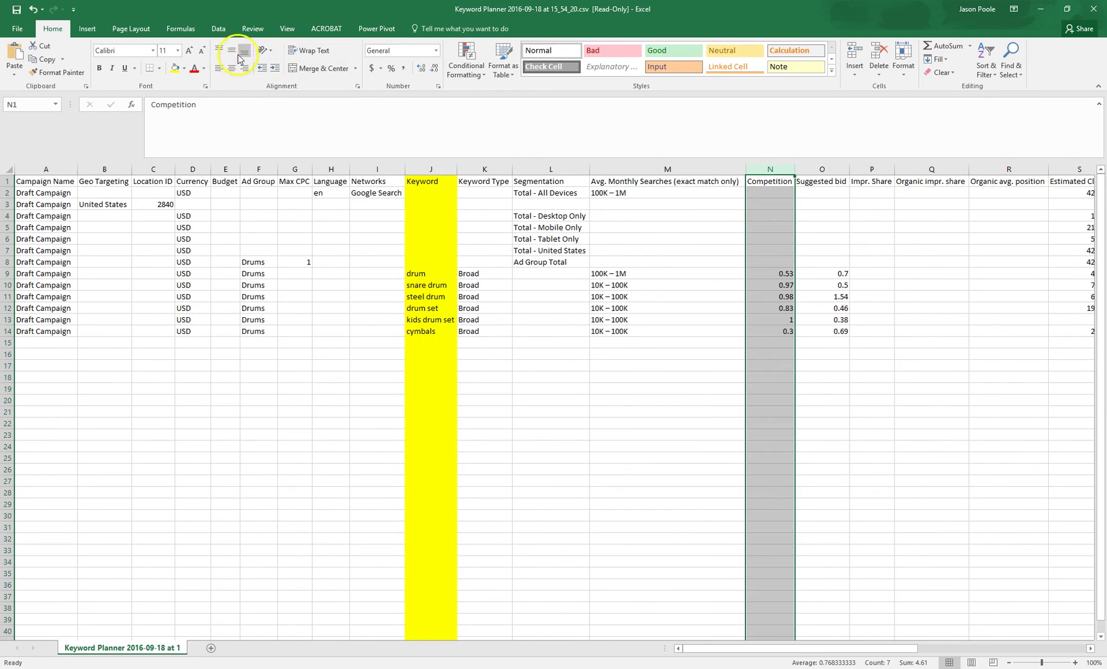
left_click(177, 69)
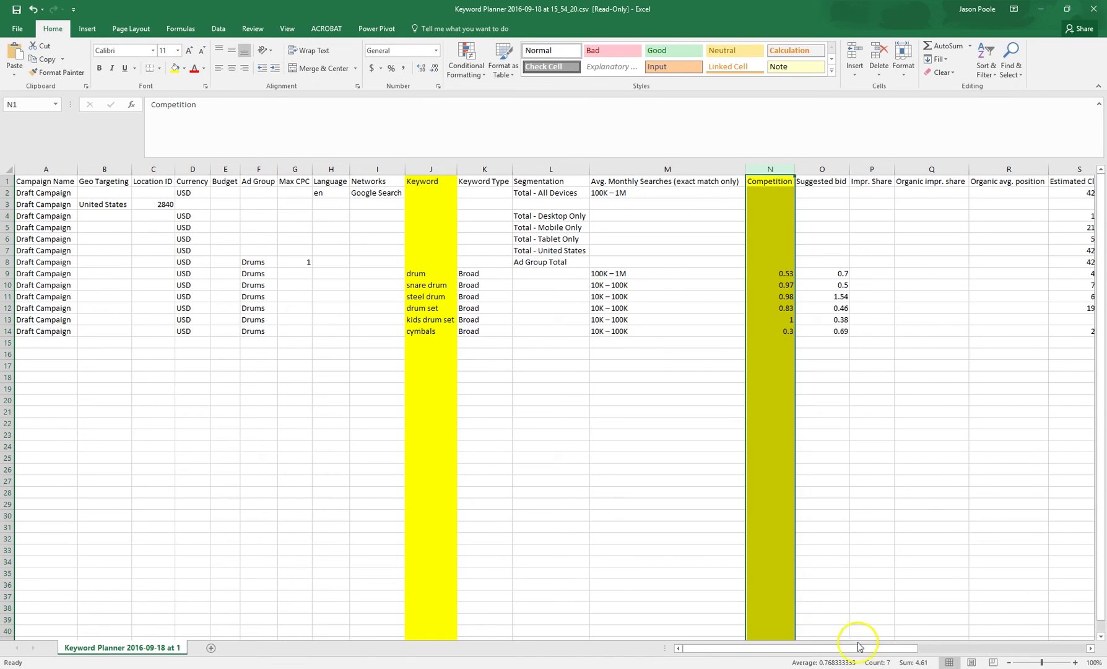
left_click_drag(857, 647, 1023, 648)
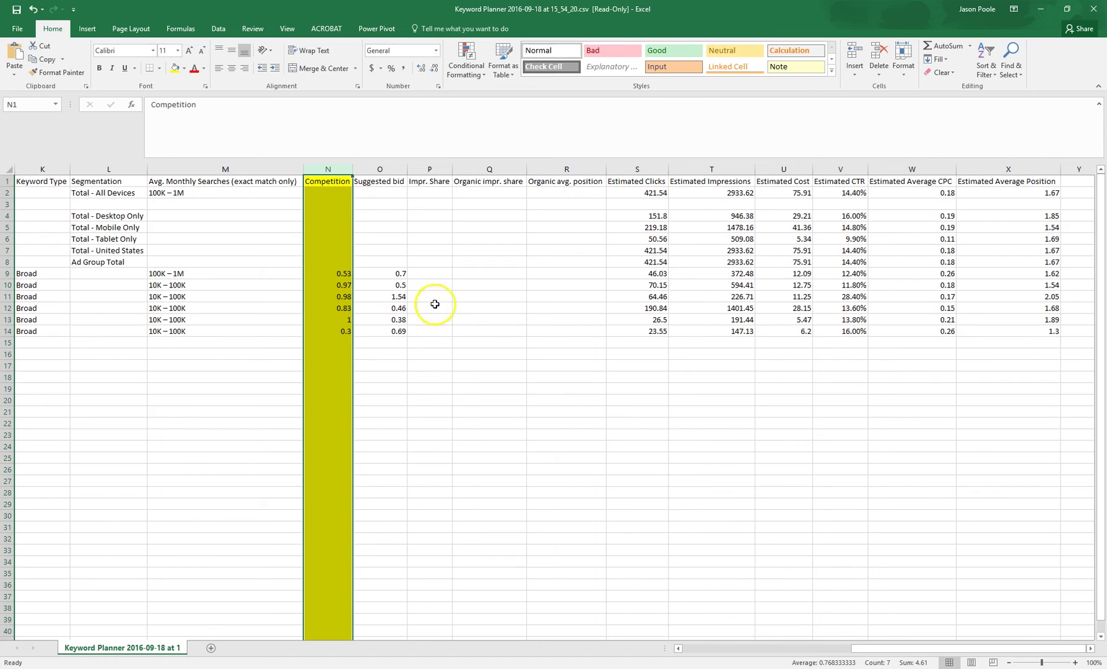
left_click(709, 168)
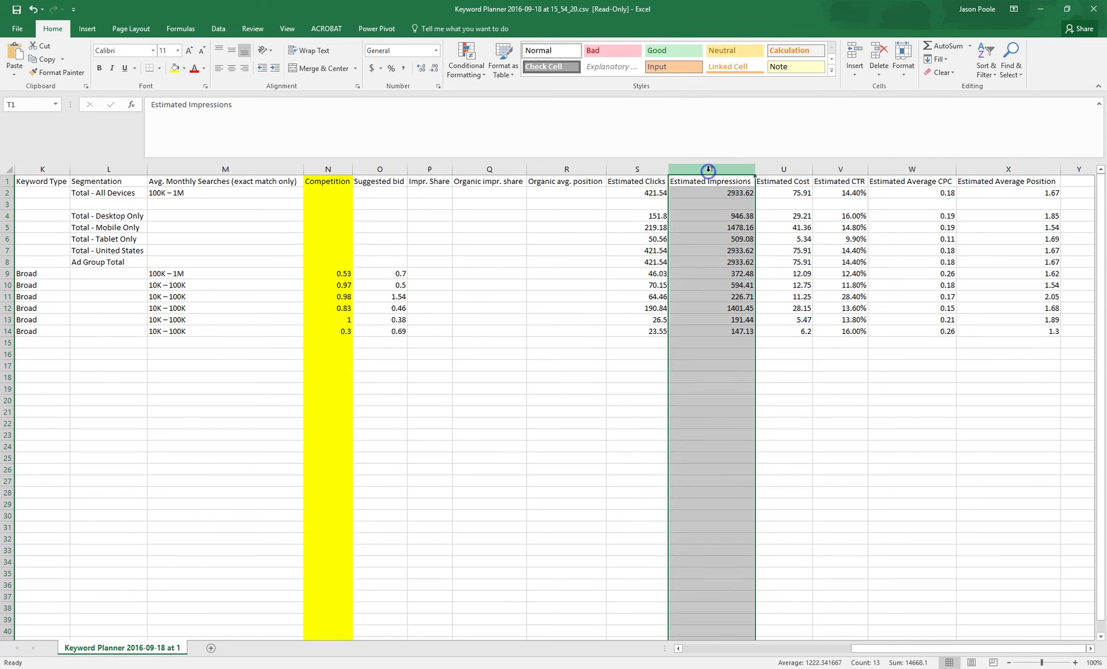
left_click(173, 70)
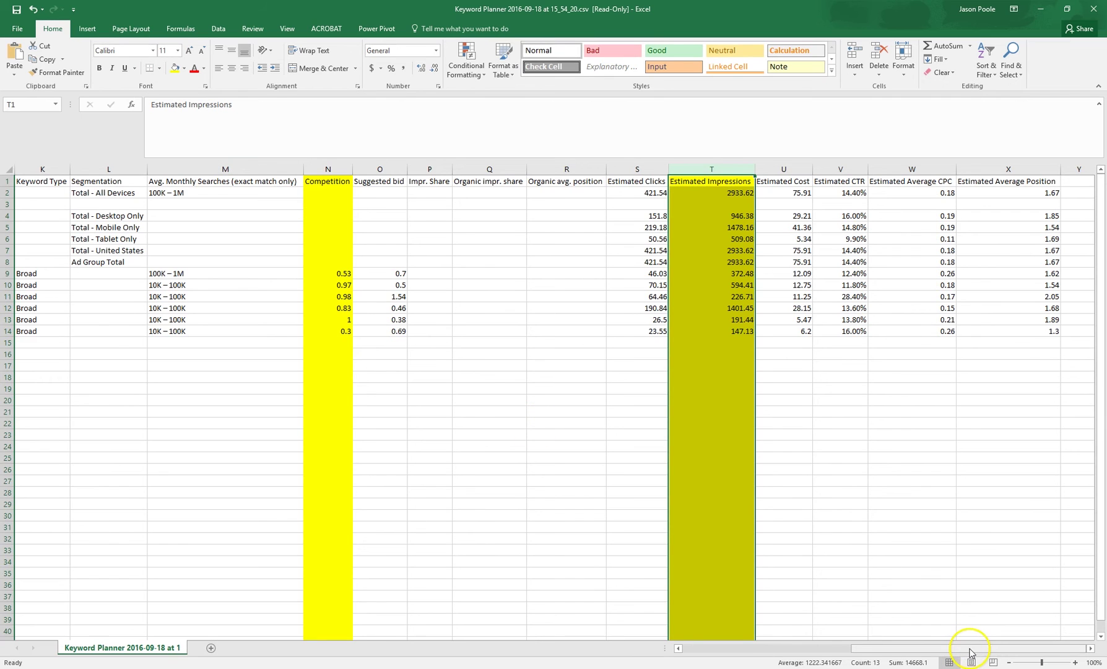
left_click_drag(969, 649, 900, 651)
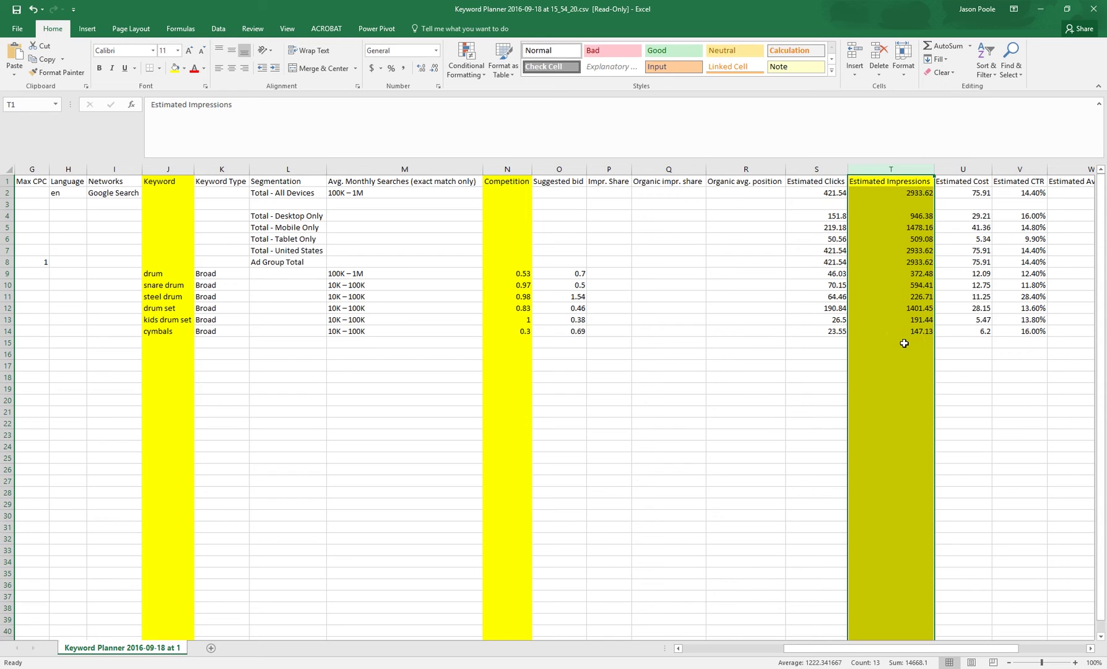
Check drum's estimated impressions value of 372.48 in cell T9
left_click(364, 169)
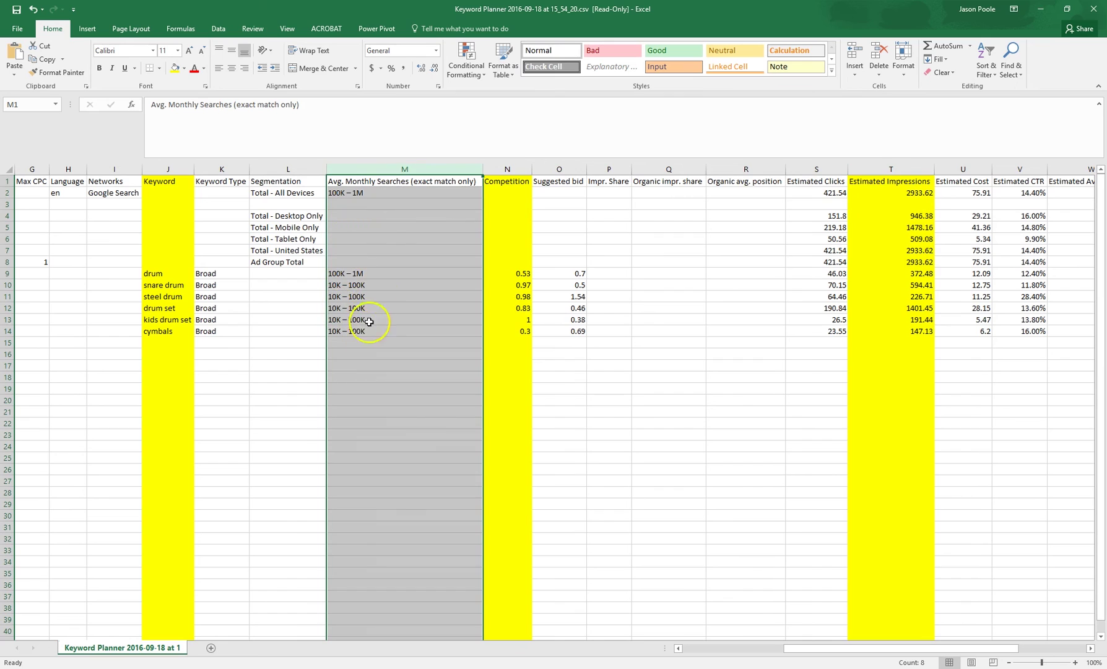
left_click(347, 273)
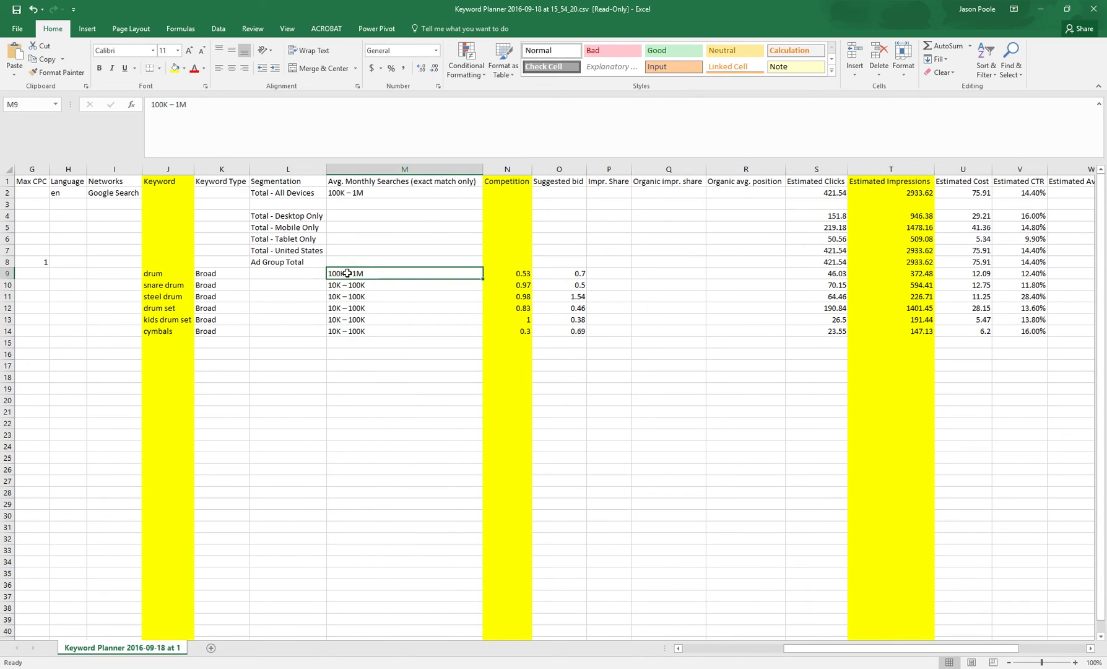
left_click(904, 273)
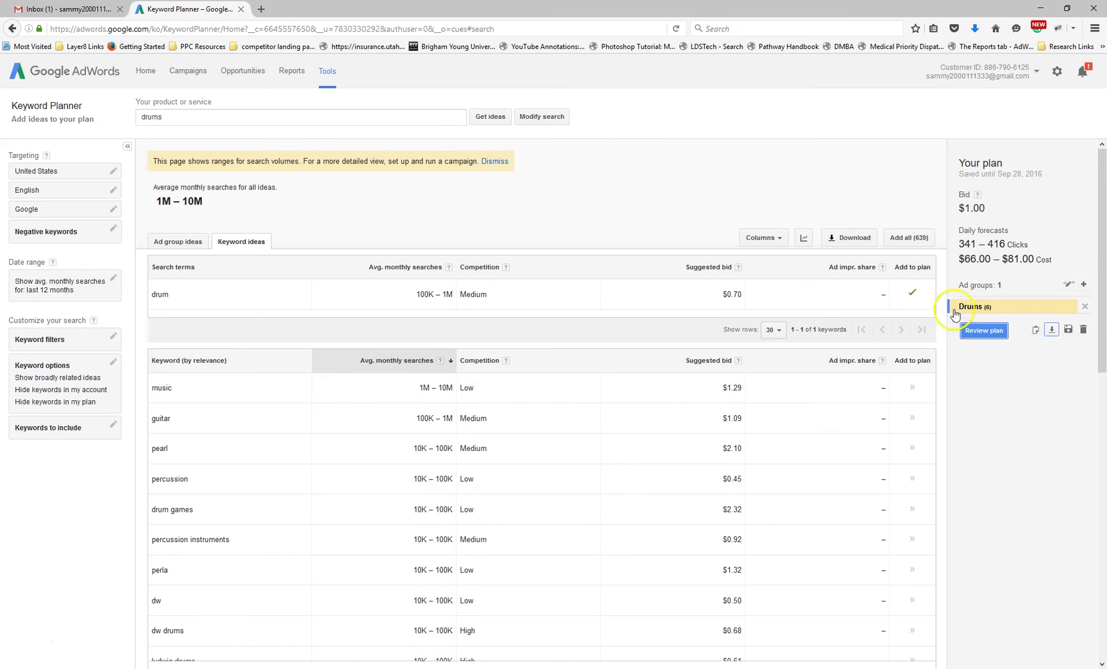
Review the Drums plan's daily forecasts in AdWords, then minimize the browser back to Excel
left_click(981, 331)
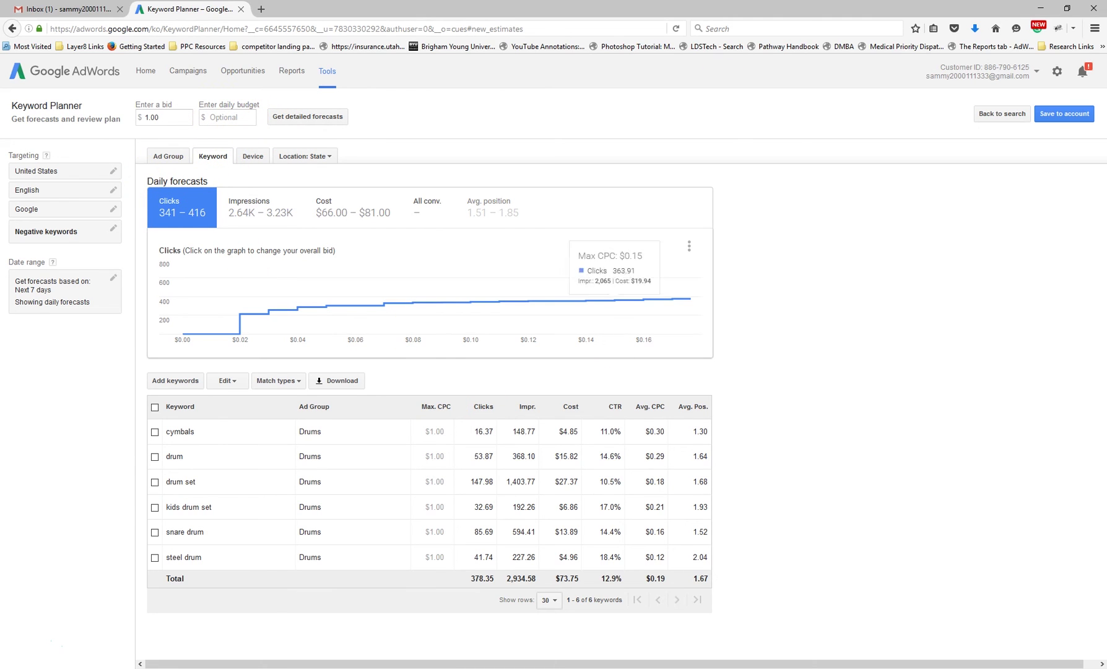
left_click(1040, 8)
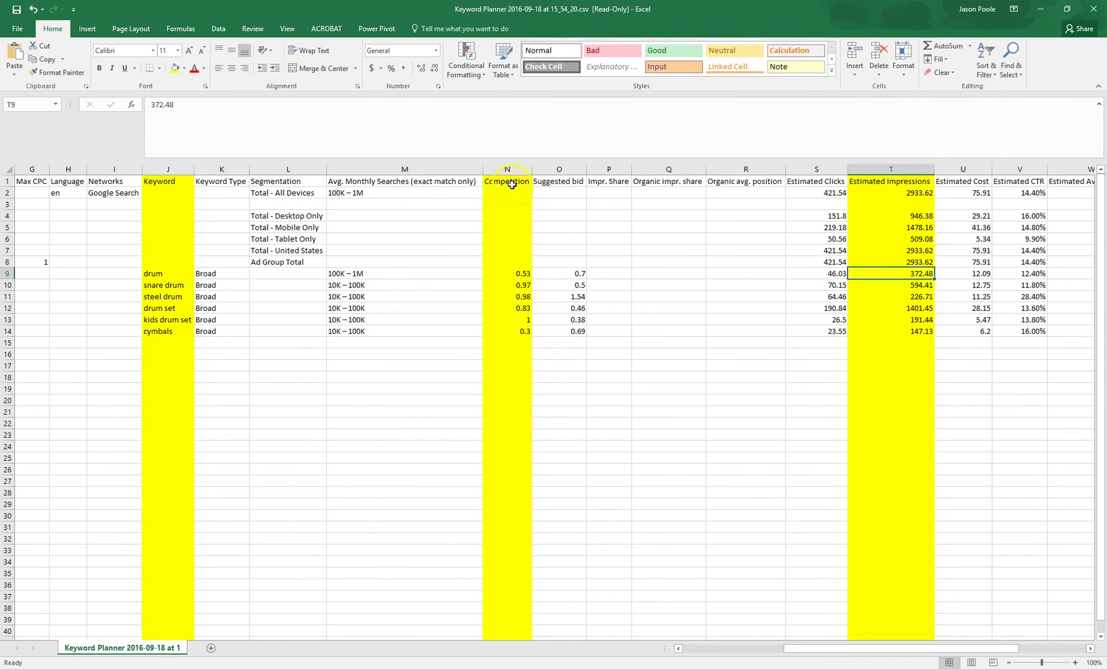
Enter =T9*30 in R9 to show drum's monthly impressions of 11174.4
left_click(735, 273)
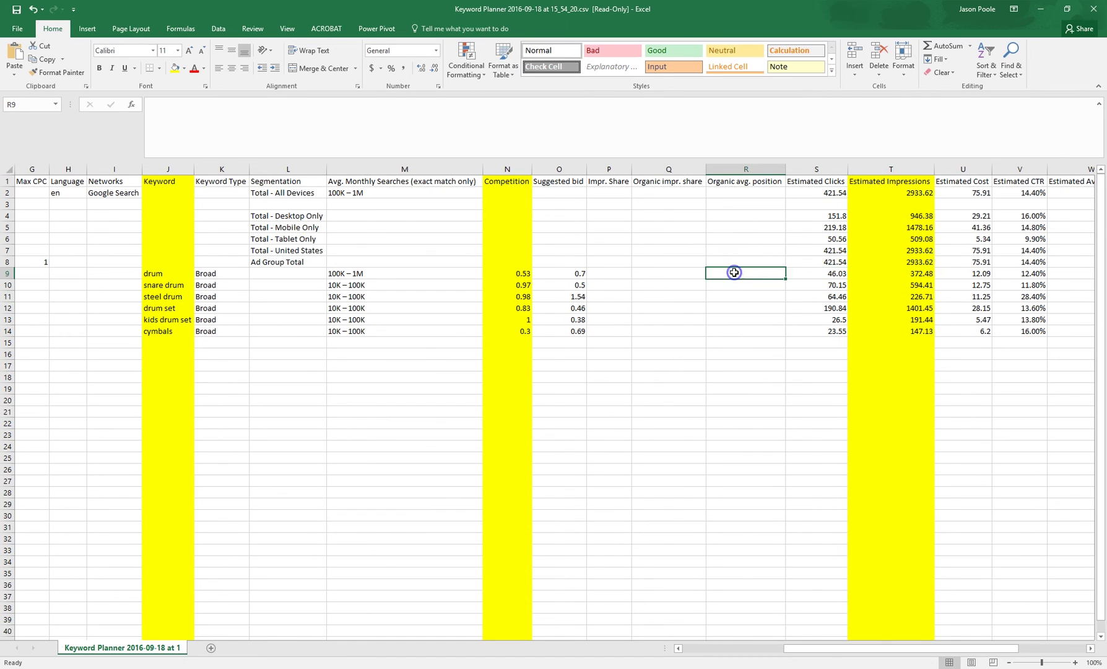
type("=")
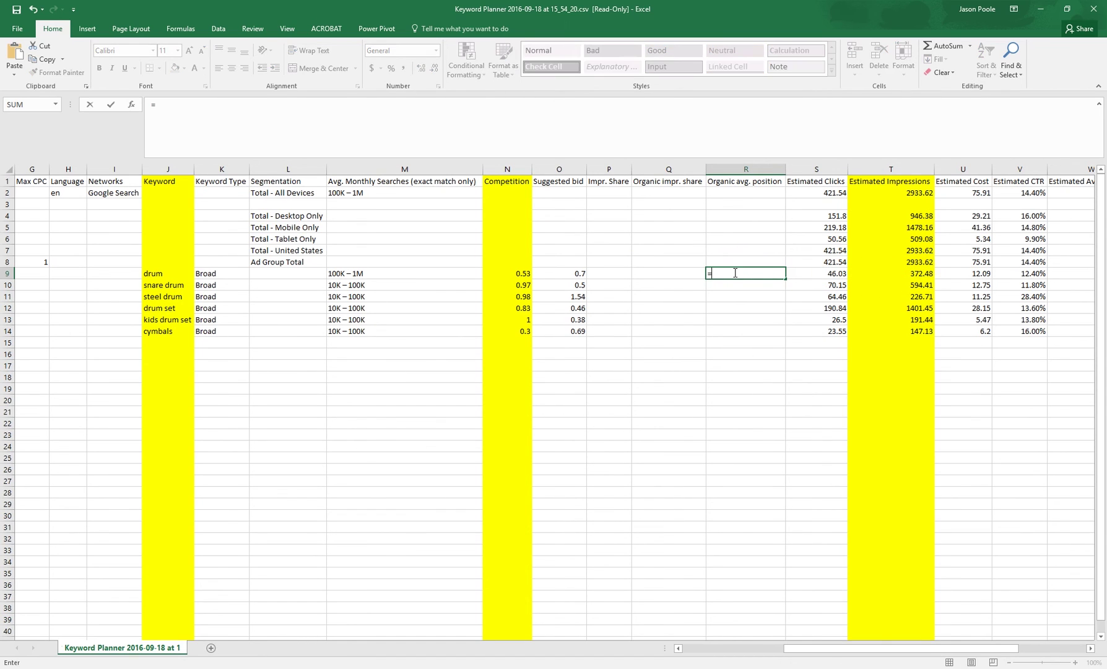
left_click(906, 271)
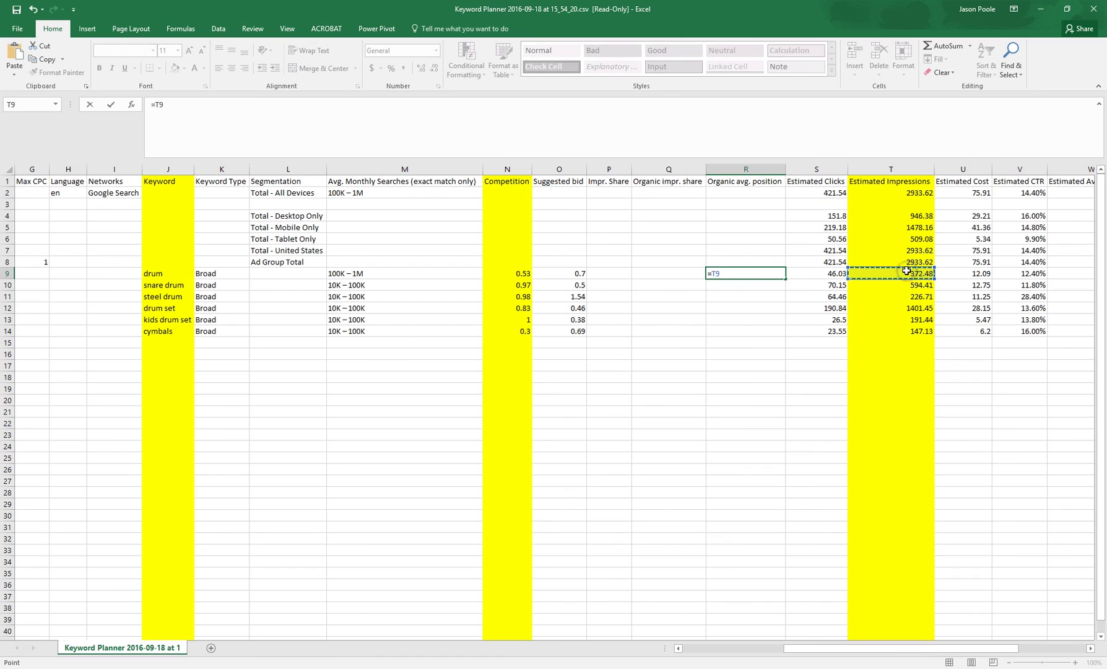
type("*")
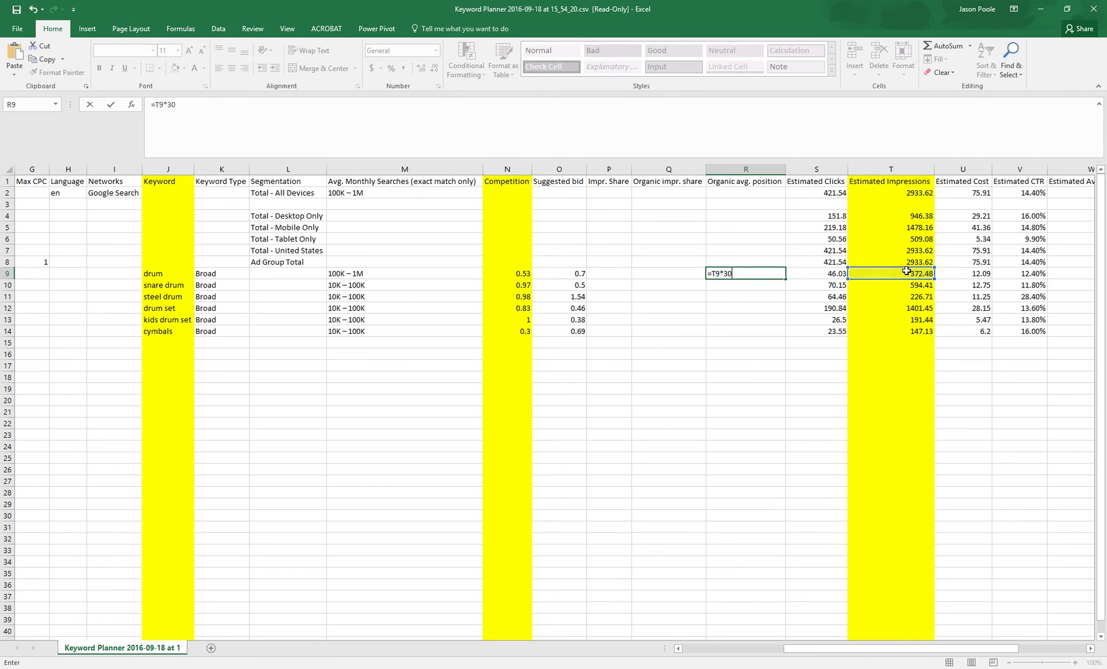
key("Return")
left_click_drag(769, 277, 772, 286)
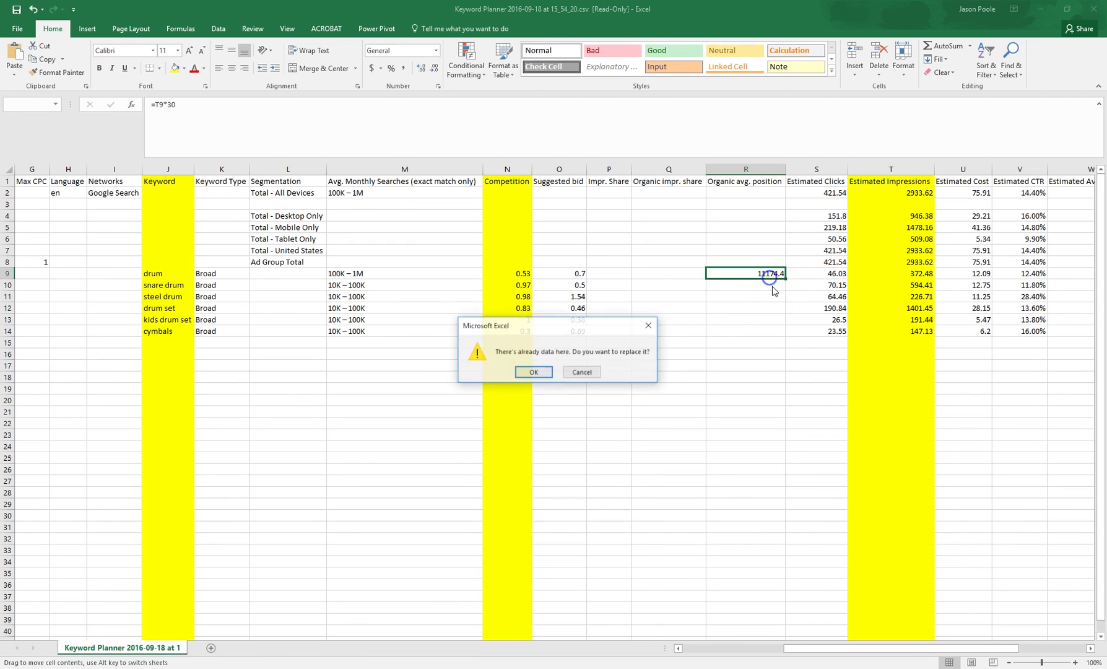
left_click(582, 371)
left_click(737, 287)
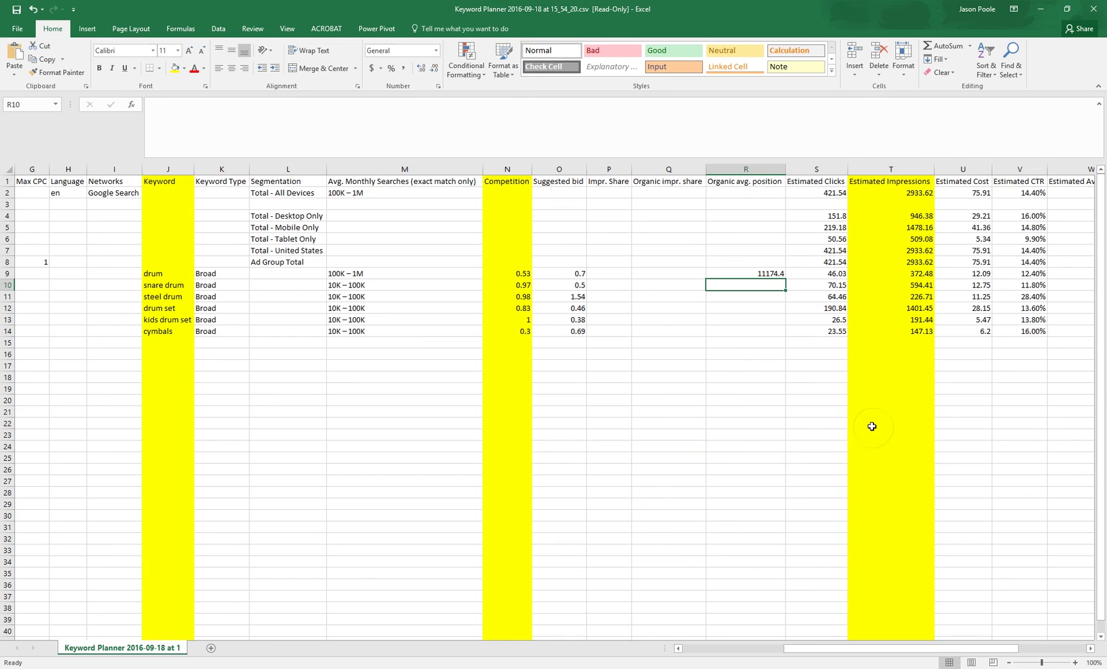
Undo the R9 formula, then copy cymbals' 0.3 competition value from N14
key("ctrl+z")
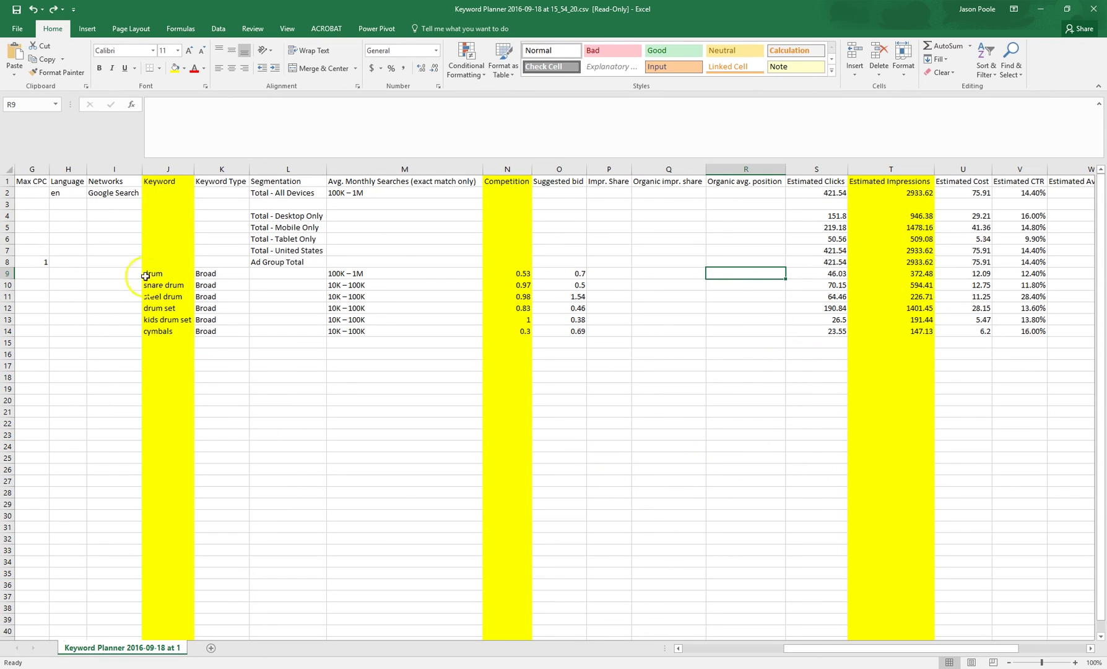
left_click(8, 273)
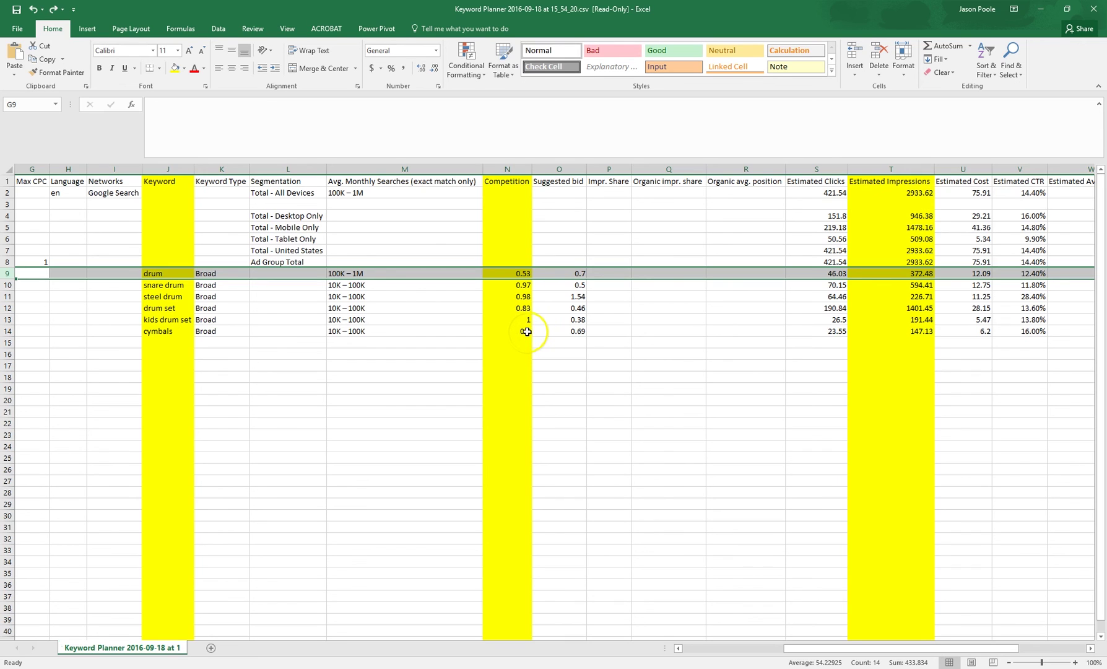
left_click(526, 331)
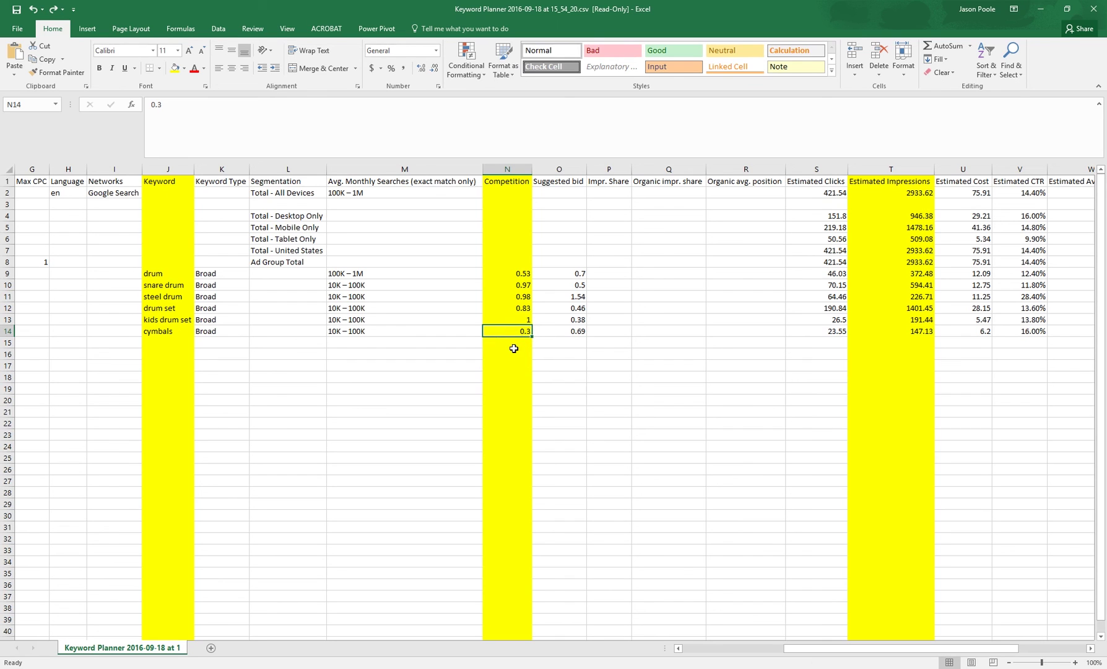
key("ctrl+c")
Enter Medium in P9, High in P10 through P13, and Low in P14
left_click(618, 274)
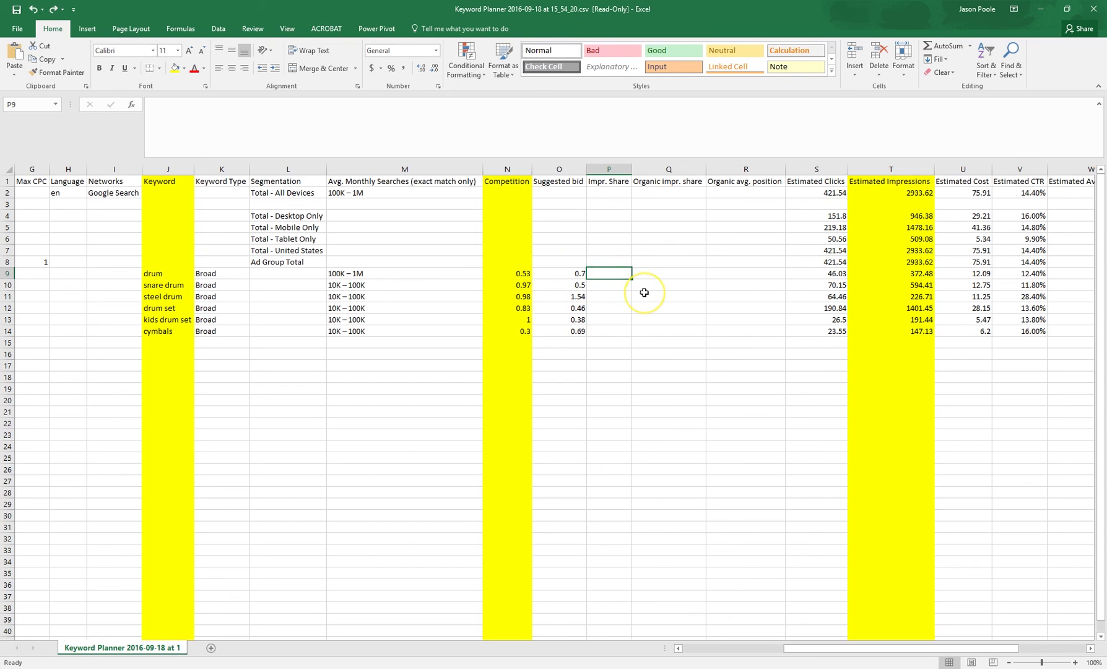
type("Medium")
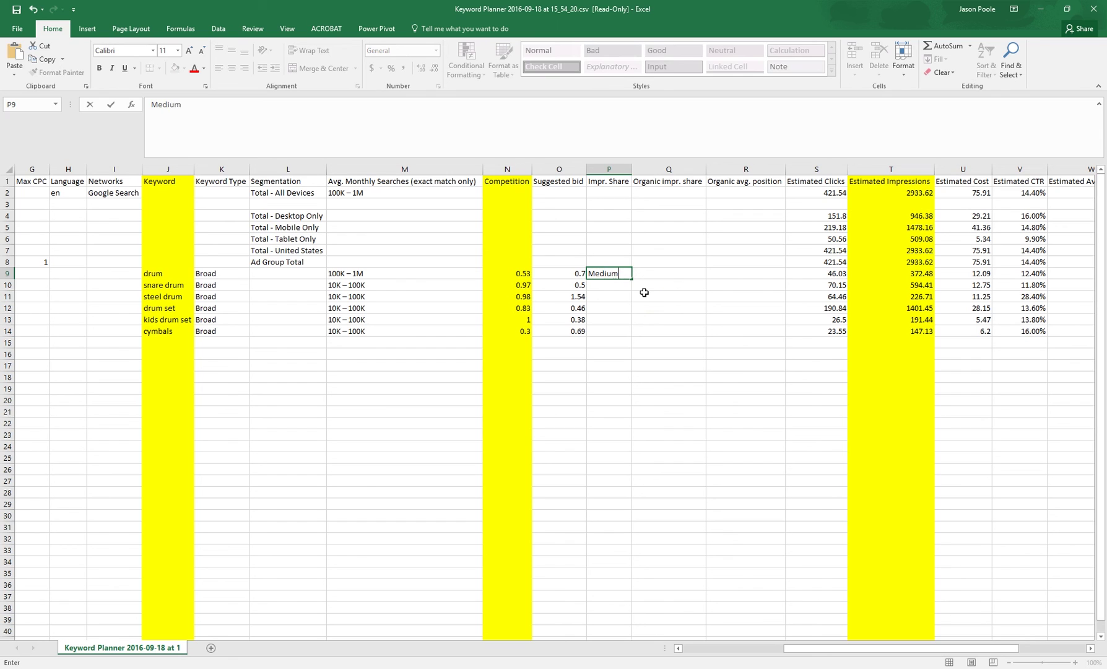
key("Return")
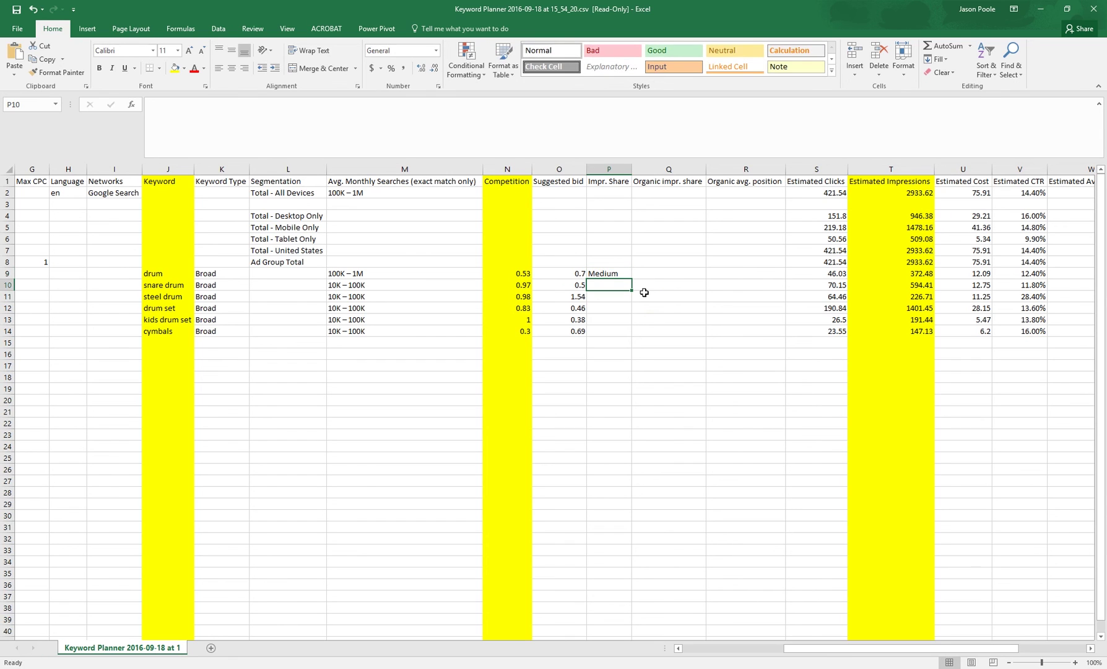
type("High")
key("Return")
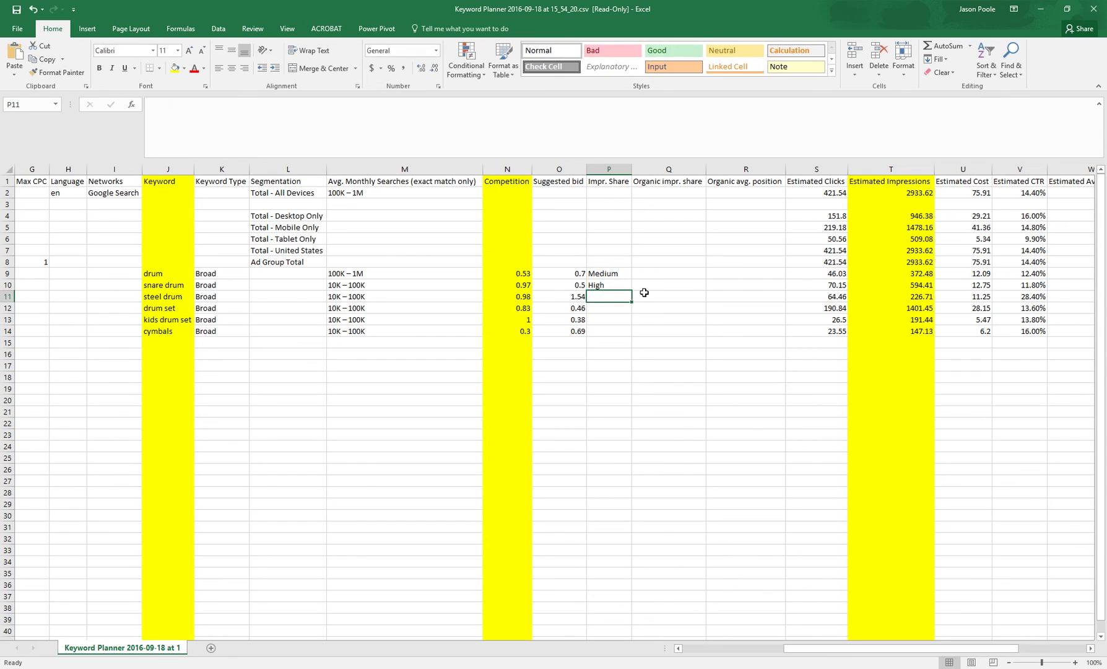
type("High")
key("Return")
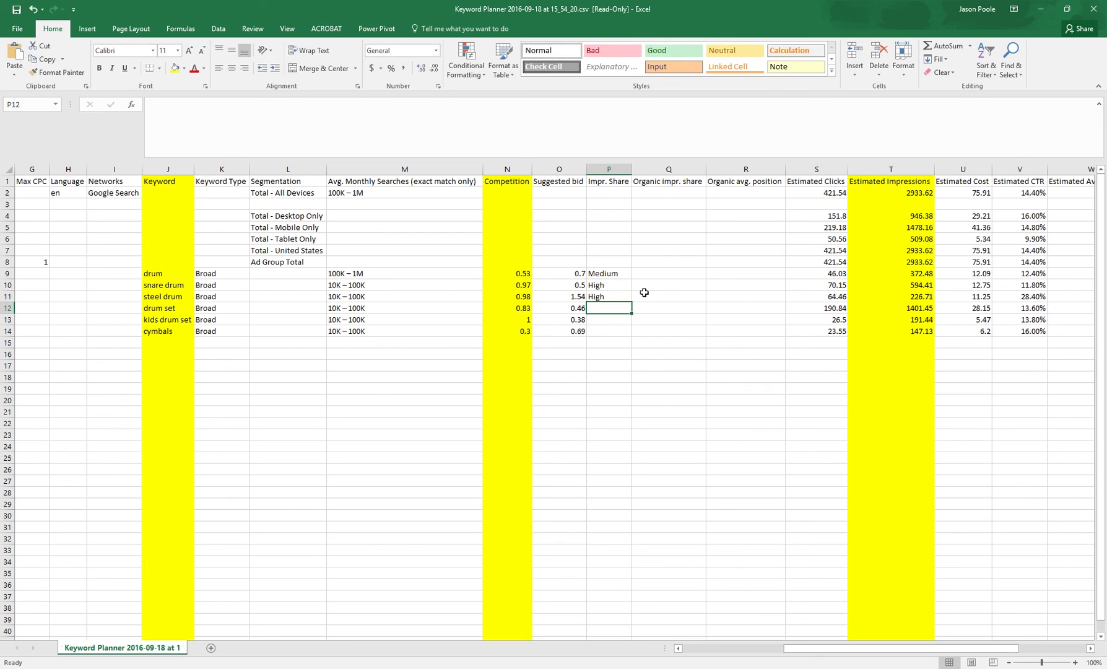
type("High")
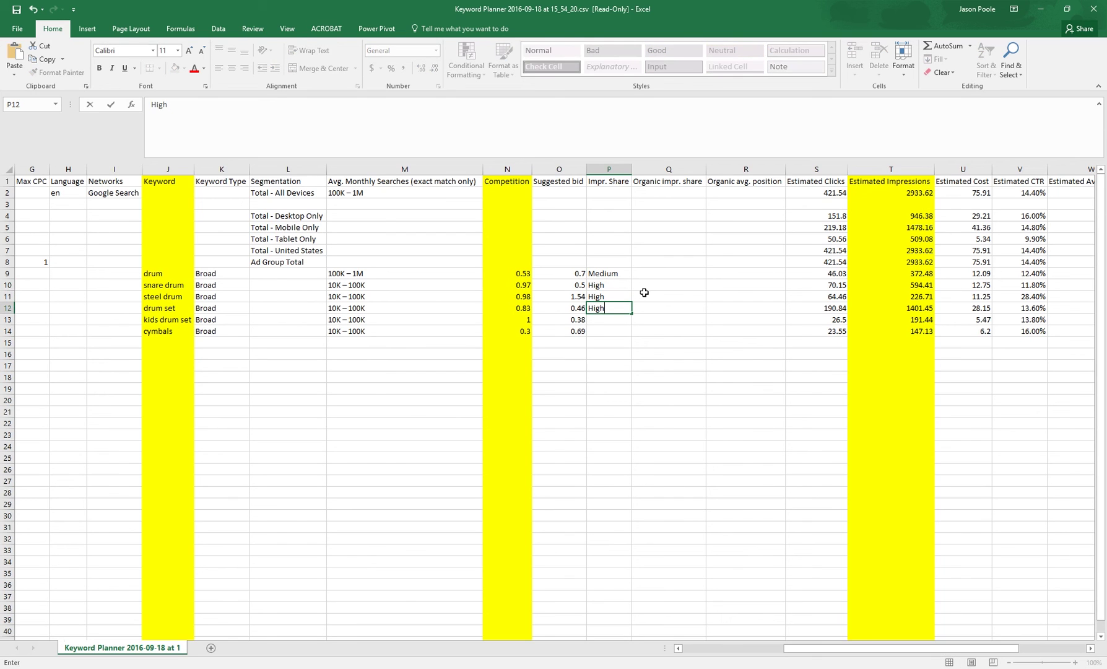
key("Return")
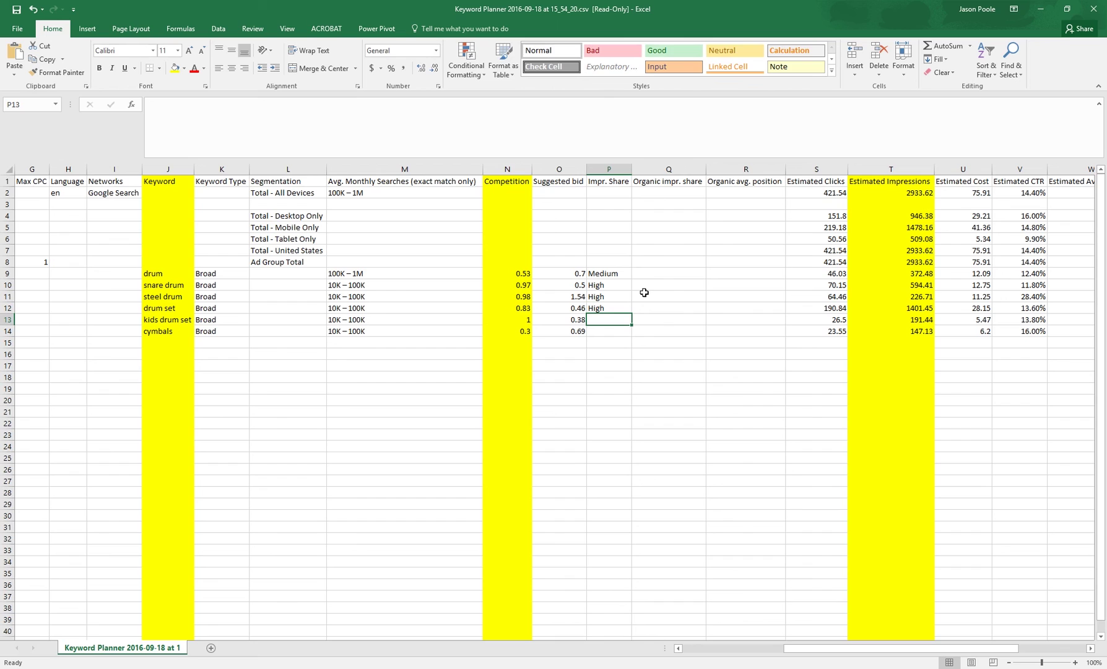
type("High")
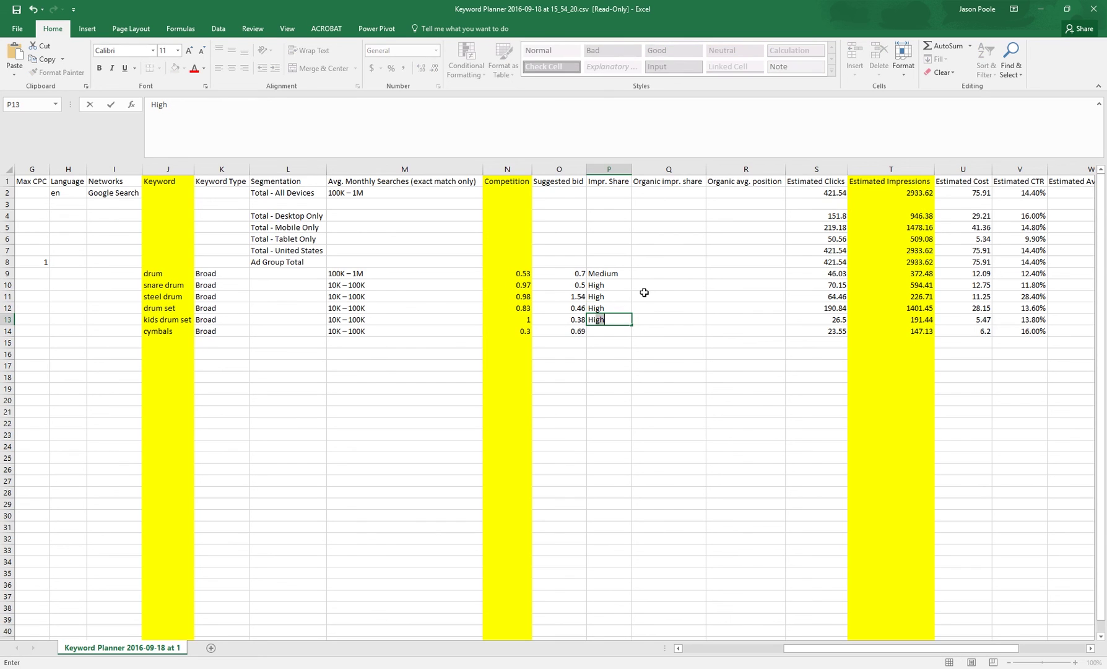
key("Return")
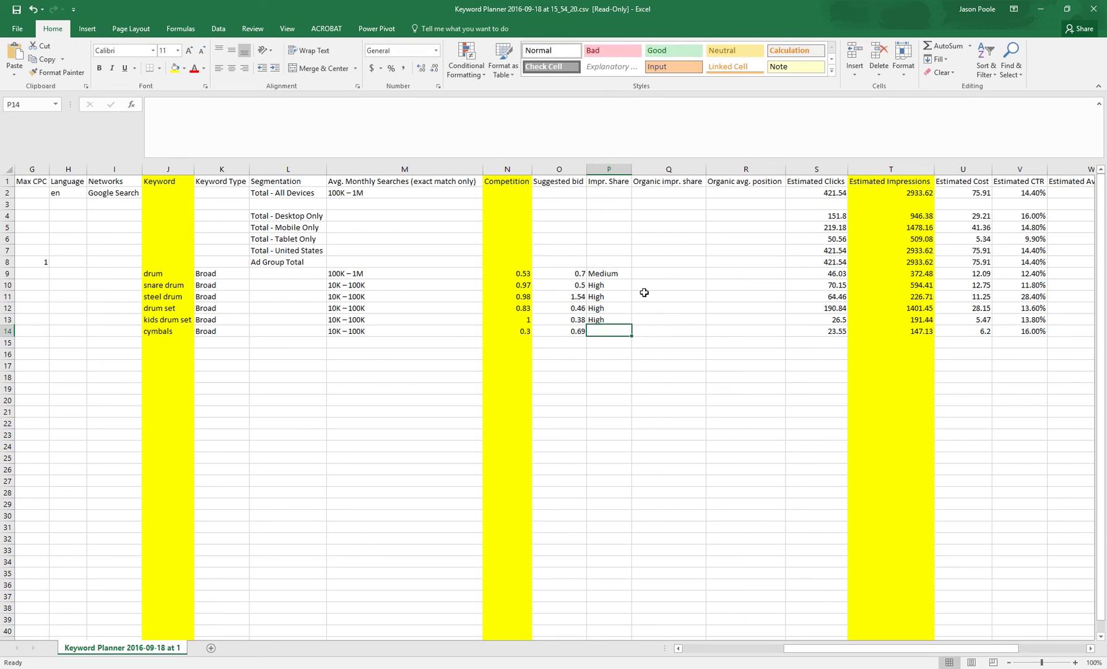
type("Low")
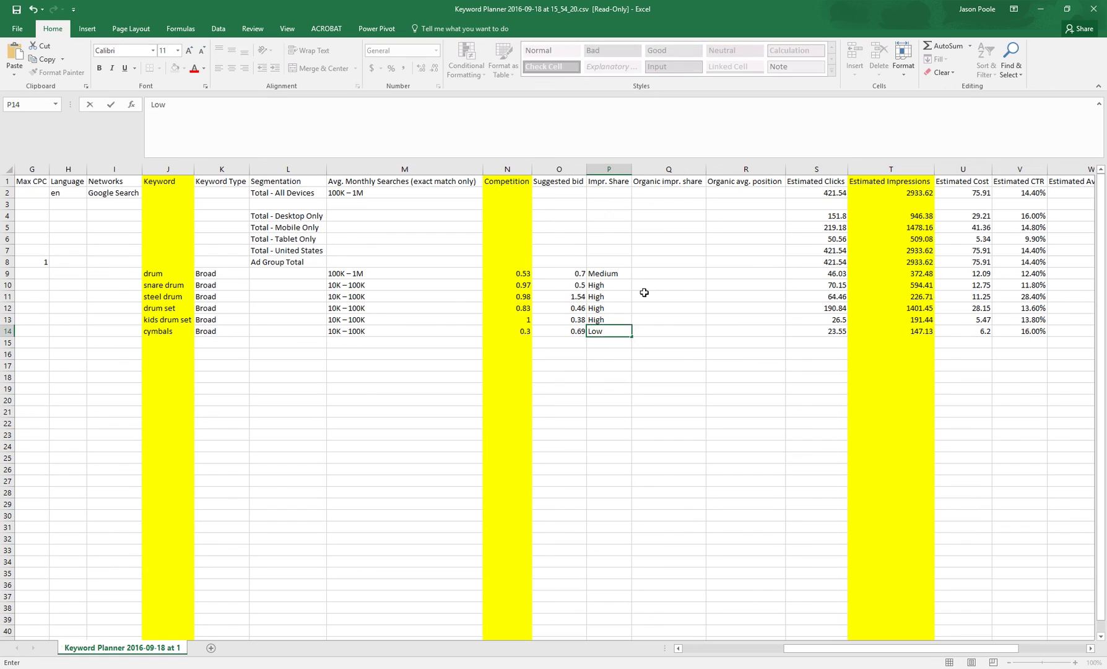
key("Return")
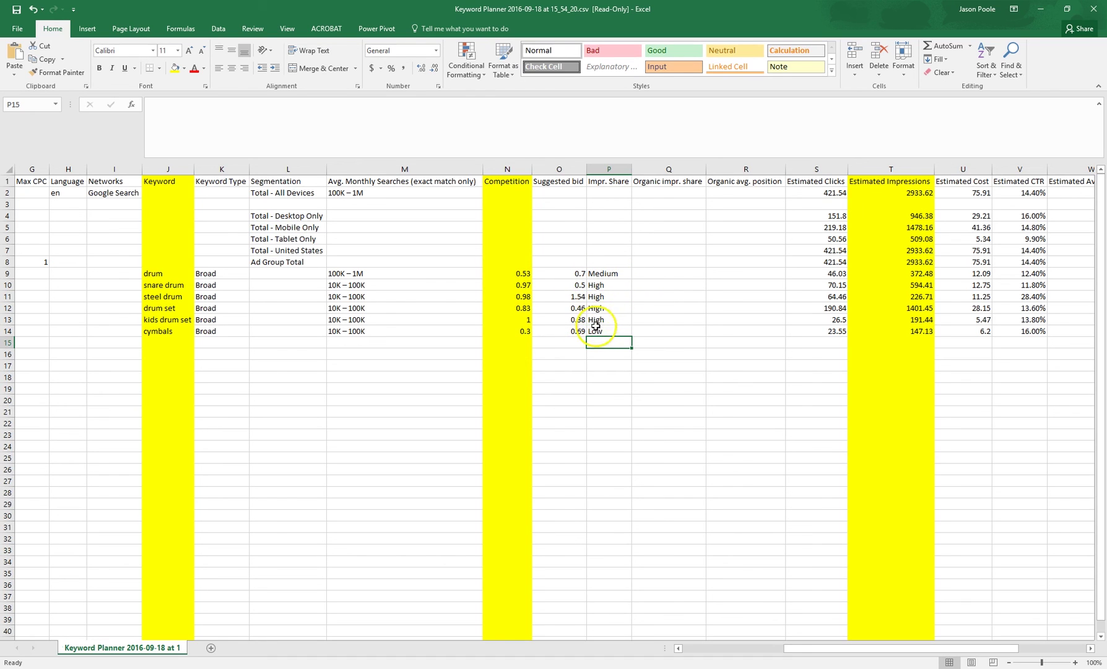
Clear the labels from P7:P17 and select the Estimated Cost column
left_click_drag(593, 301, 627, 364)
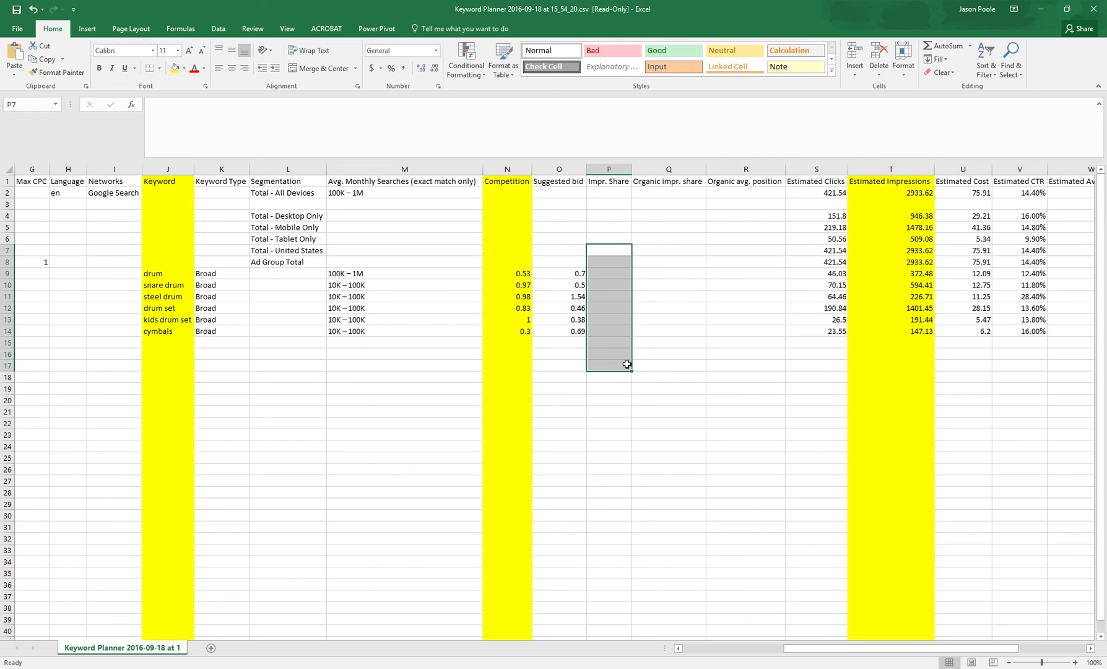
left_click_drag(978, 648, 1045, 647)
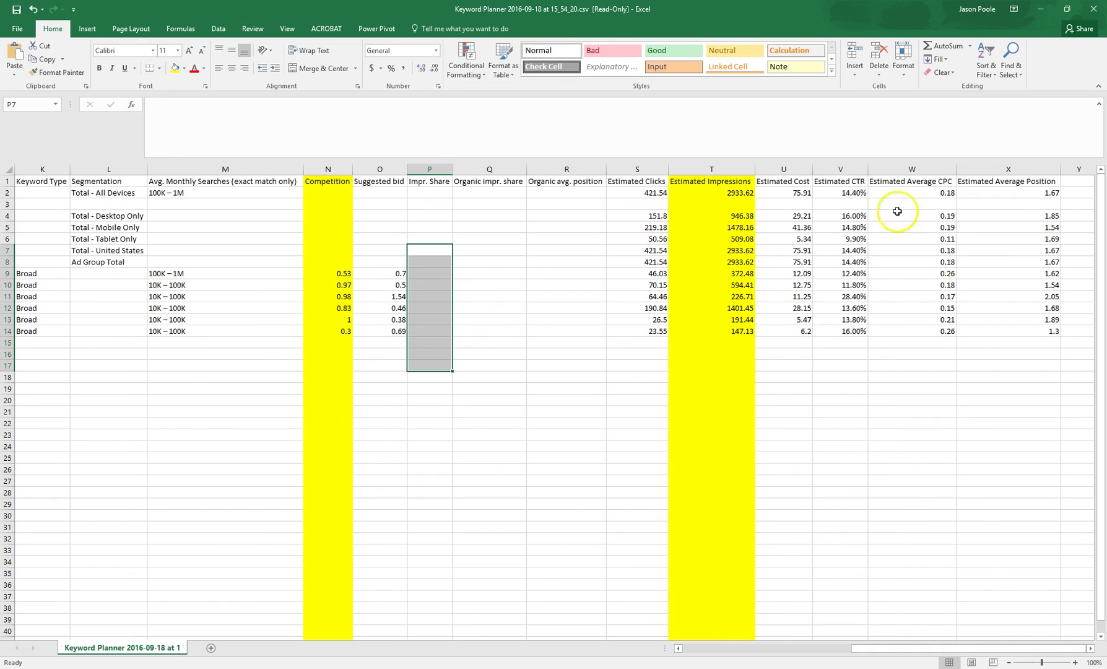
left_click(783, 166)
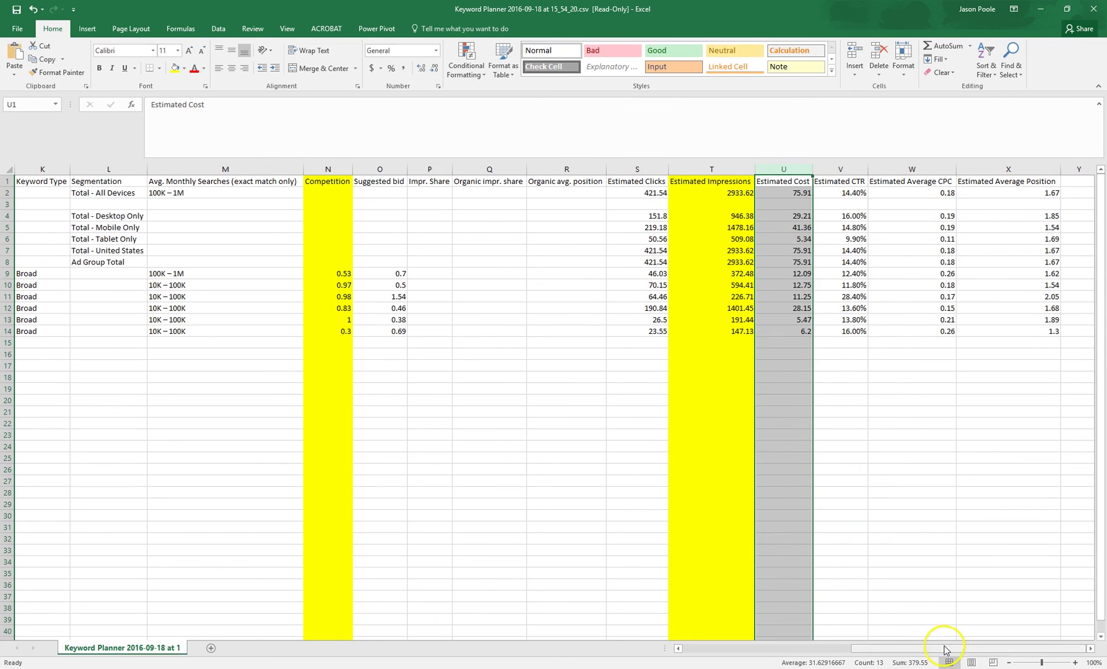
left_click_drag(942, 647, 867, 647)
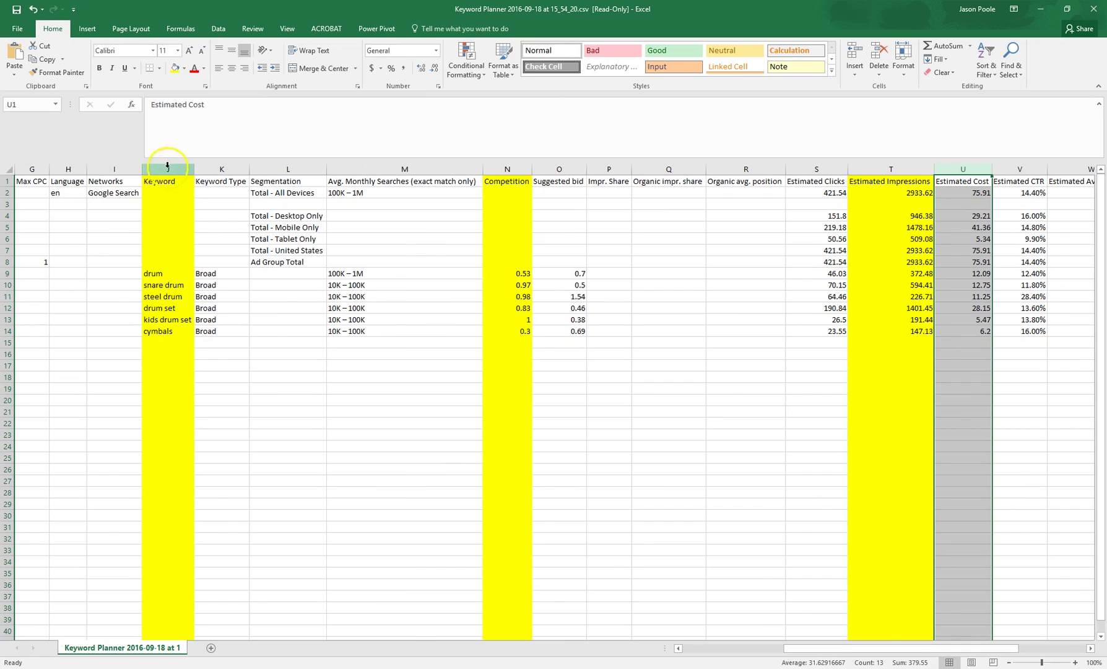